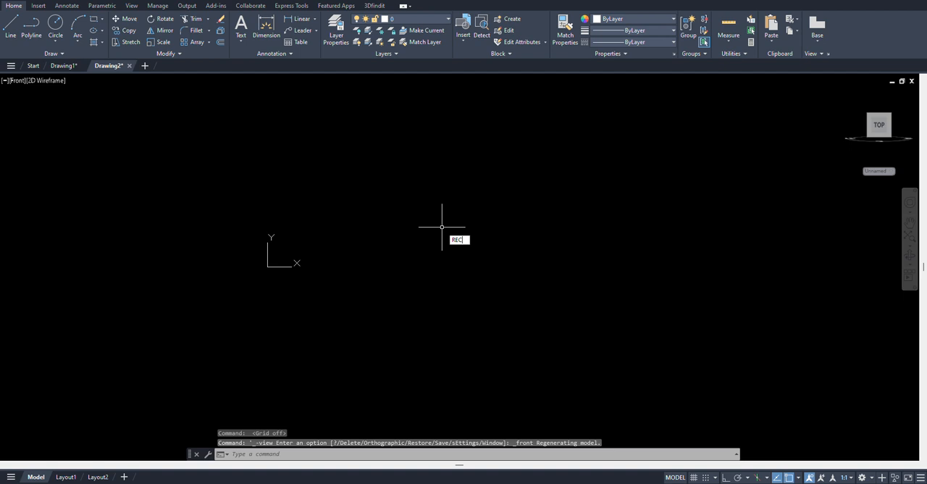
Turn off displaying the UCS icon at the UCS origin point in the UCS settings
{"action": "key", "text": "Escape"}
{"action": "key", "text": "Escape"}
{"action": "type", "text": "I"}
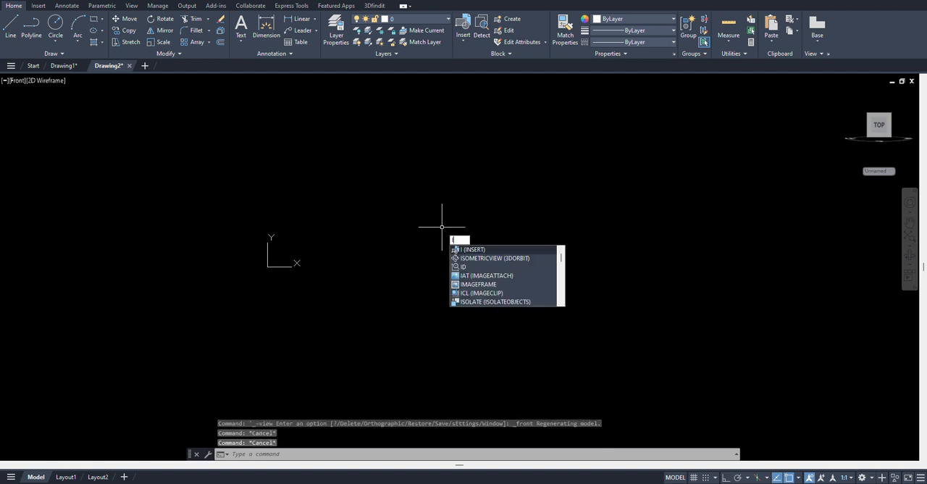
{"action": "key", "text": "Escape"}
{"action": "type", "text": "UC"}
{"action": "key", "text": "Return"}
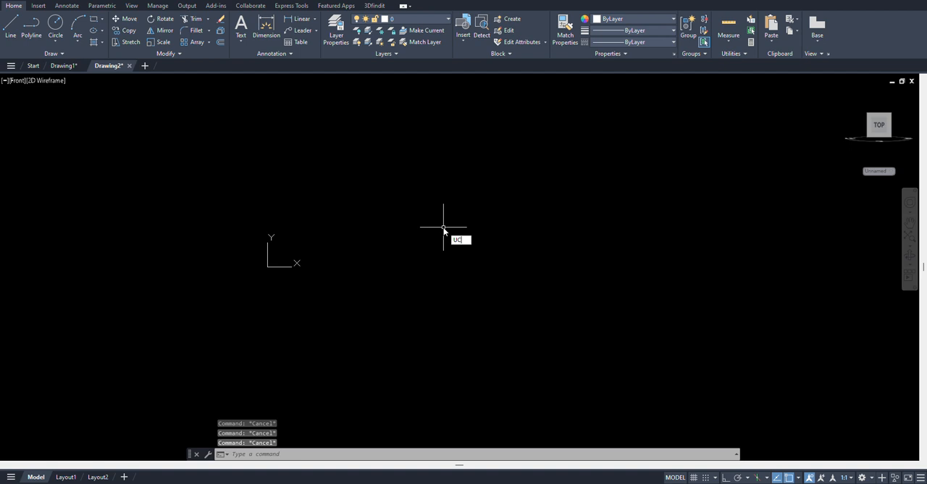
{"action": "left_click", "coordinate": [424, 216]}
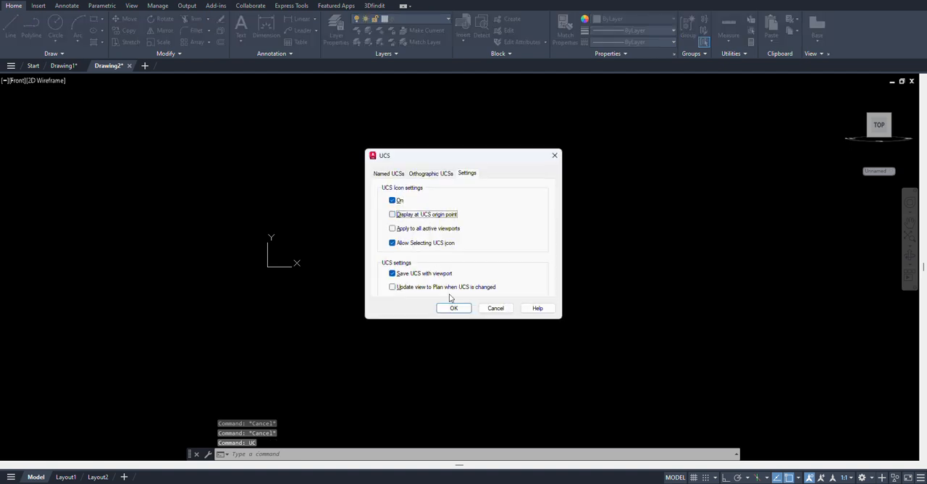
{"action": "left_click", "coordinate": [453, 308]}
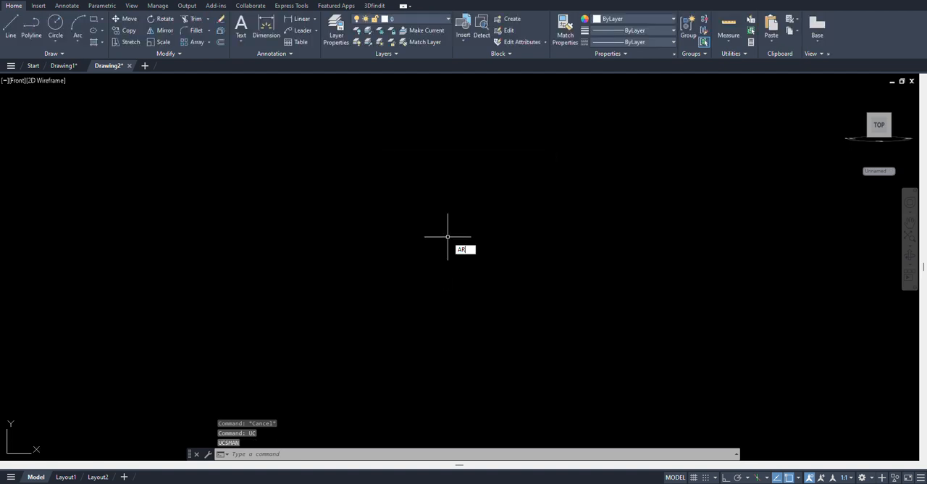
Draw a rectangle 229 wide and 32 high in the front view
{"action": "key", "text": "Escape"}
{"action": "type", "text": "rec"}
{"action": "key", "text": "Return"}
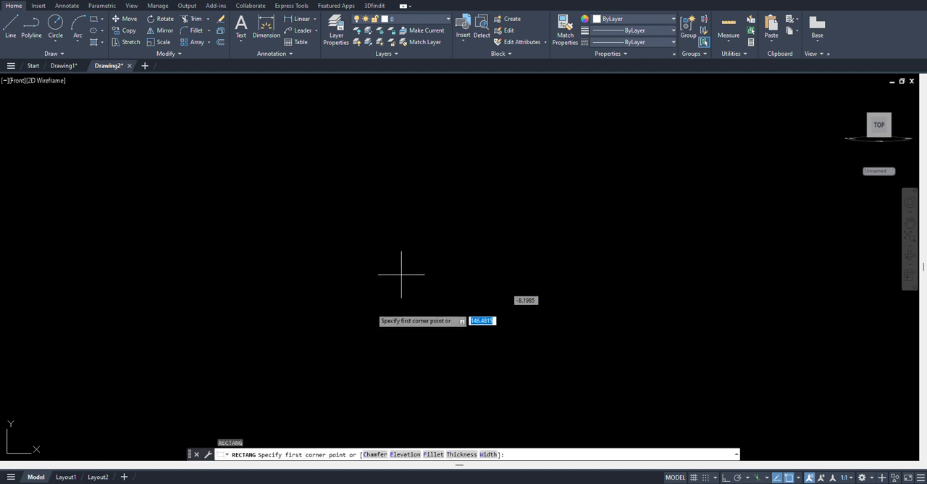
{"action": "left_click", "coordinate": [360, 325]}
{"action": "type", "text": "@"}
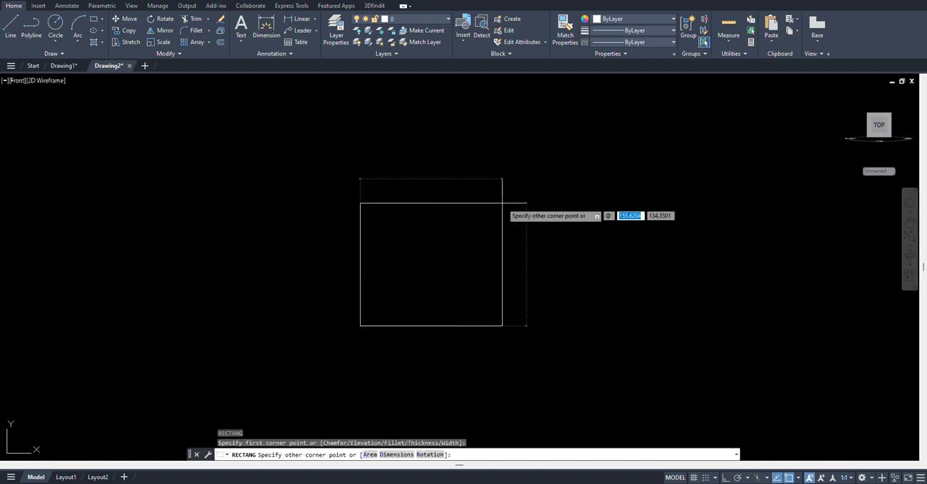
{"action": "type", "text": "229"}
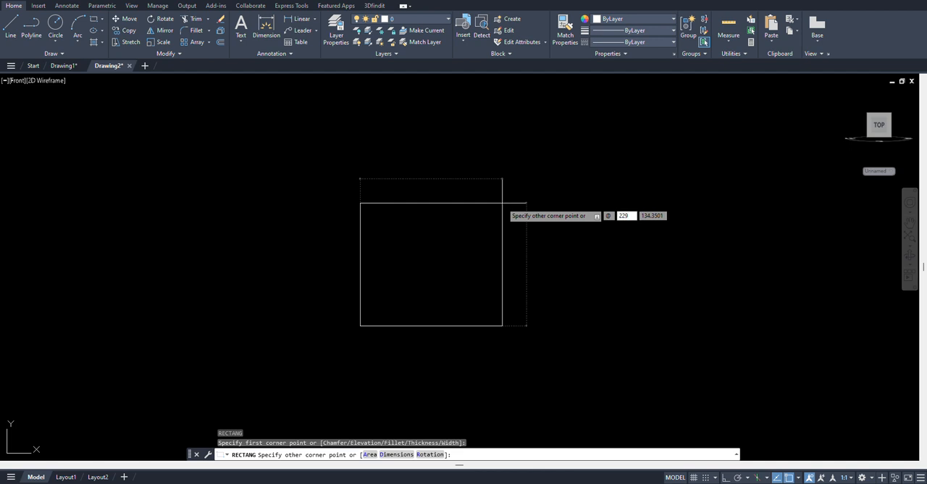
{"action": "key", "text": "Tab"}
{"action": "type", "text": "32"}
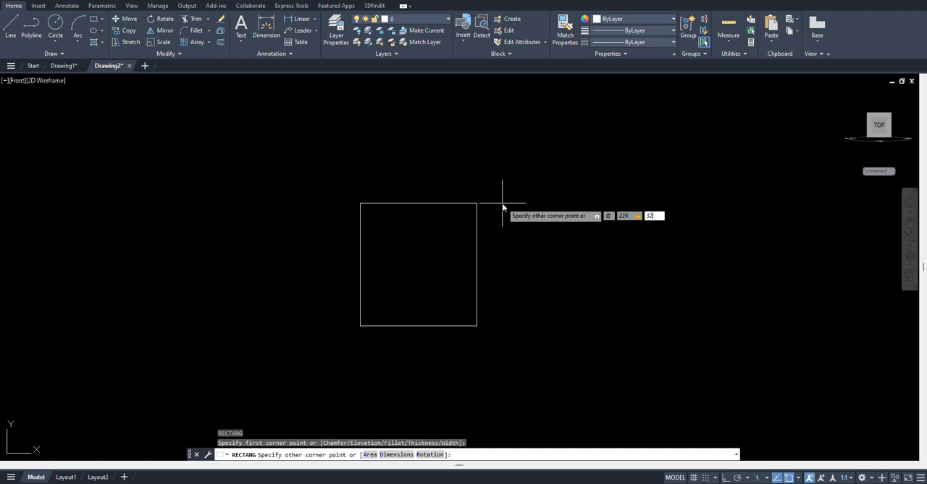
{"action": "key", "text": "Return"}
{"action": "middle_click_drag", "start_coordinate": [497, 269], "coordinate": [492, 239]}
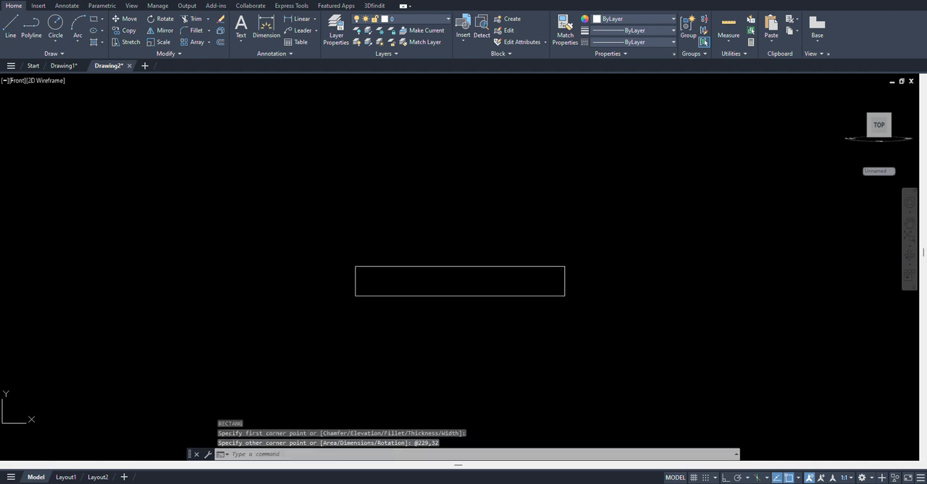
{"action": "type", "text": "x"}
{"action": "key", "text": "Return"}
{"action": "key", "text": "Escape"}
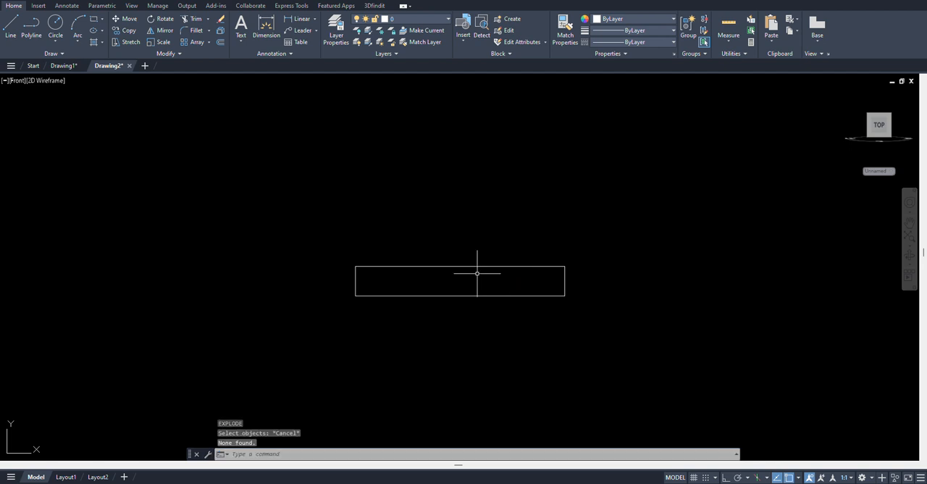
Explode the 229 by 32 rectangle into separate lines
{"action": "type", "text": "x"}
{"action": "key", "text": "Return"}
{"action": "left_click_drag", "start_coordinate": [478, 269], "coordinate": [403, 207]}
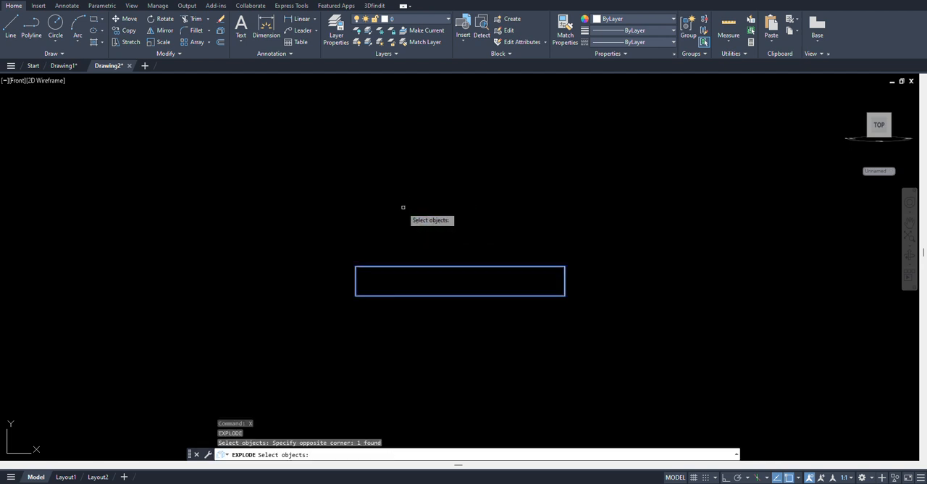
{"action": "key", "text": "Return"}
Offset the rectangle's bottom edge downward by 1.5
{"action": "scroll", "coordinate": [453, 263], "scroll_direction": "up", "scroll_amount": 4}
{"action": "middle_click_drag", "start_coordinate": [470, 273], "coordinate": [456, 248]}
{"action": "type", "text": "o"}
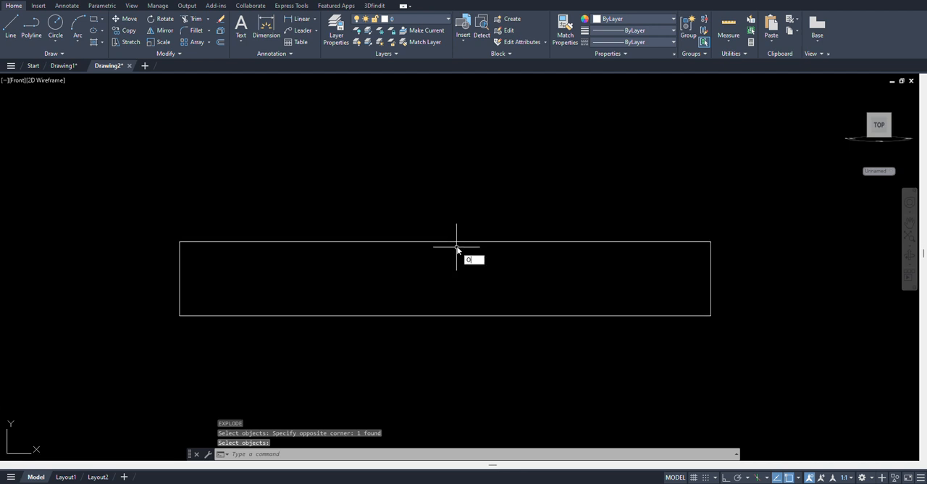
{"action": "key", "text": "Return"}
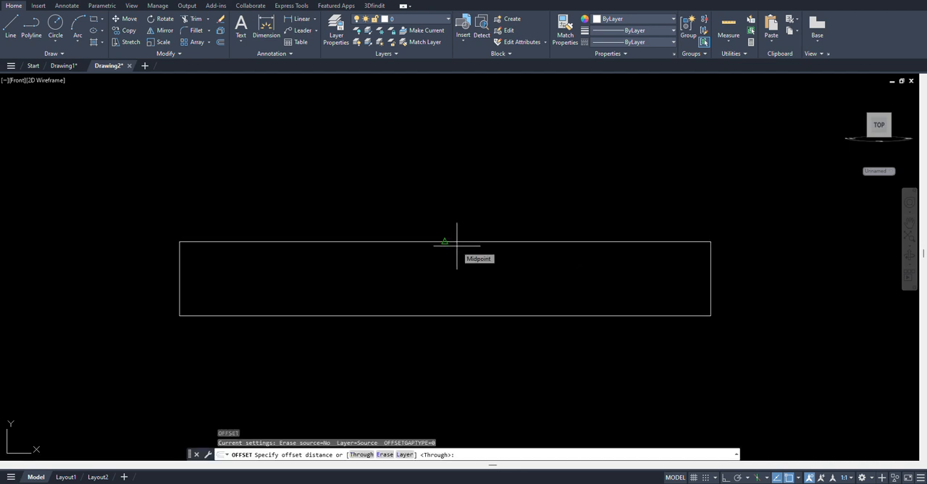
{"action": "type", "text": "1"}
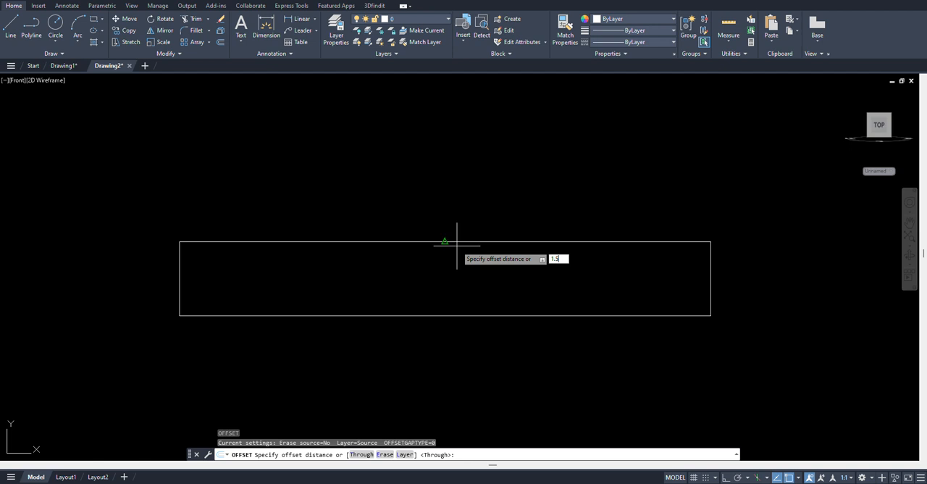
{"action": "type", "text": ".5"}
{"action": "key", "text": "Return"}
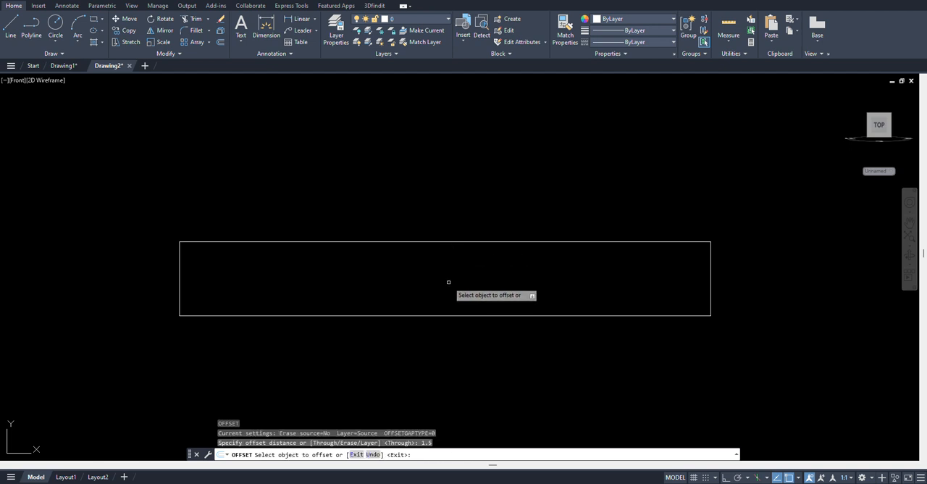
{"action": "left_click", "coordinate": [440, 315]}
{"action": "left_click", "coordinate": [434, 365]}
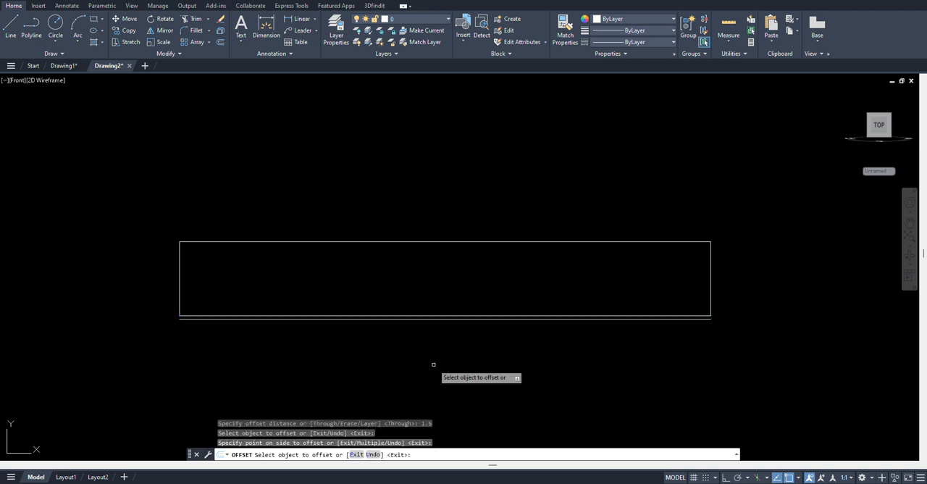
{"action": "key", "text": "Return"}
With Ortho on, draw a vertical line from the top edge's midpoint down to the offset line below the rectangle
{"action": "type", "text": "l"}
{"action": "key", "text": "Return"}
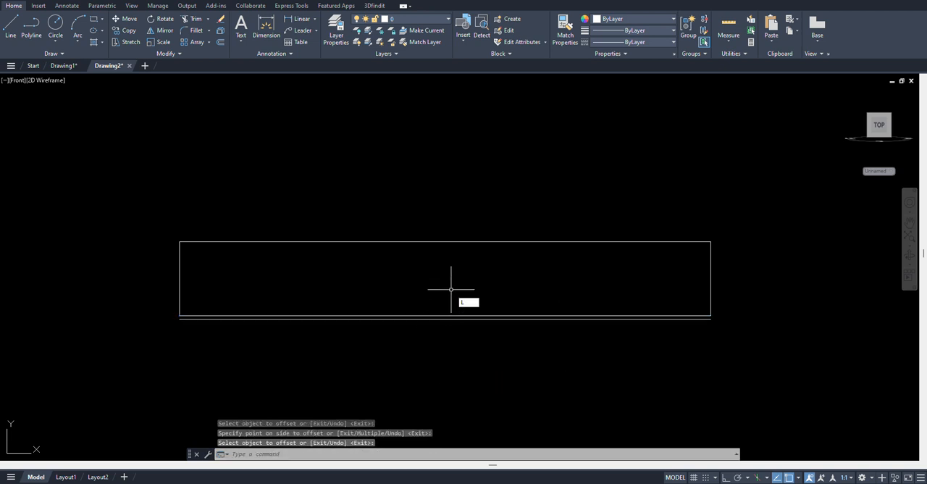
{"action": "left_click", "coordinate": [456, 242]}
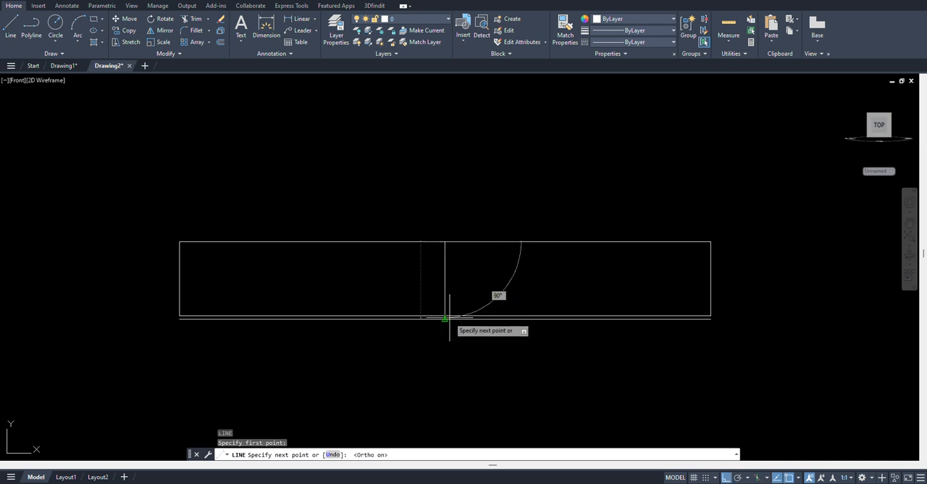
{"action": "key", "text": "F8"}
{"action": "key", "text": "Escape"}
Trim away the horizontal lines on the right side of the vertical centre line
{"action": "middle_click_drag", "start_coordinate": [490, 297], "coordinate": [474, 296]}
{"action": "type", "text": "TR"}
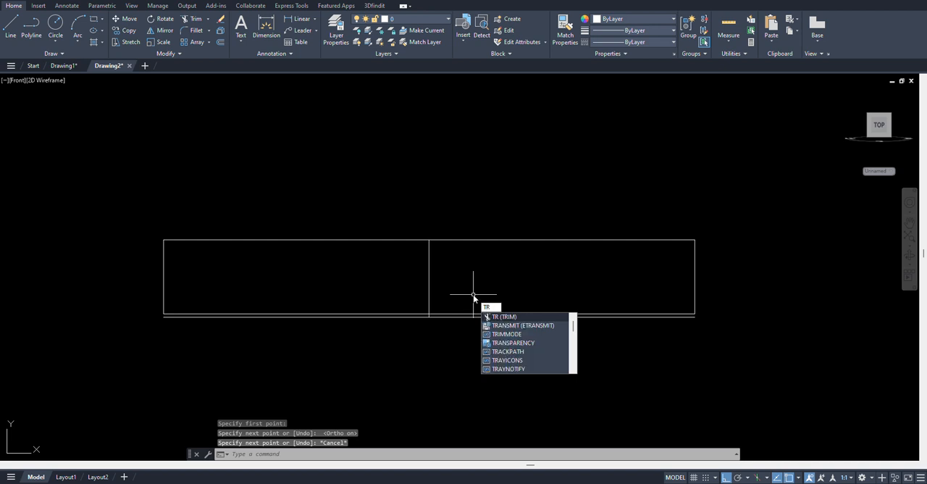
{"action": "key", "text": "Return"}
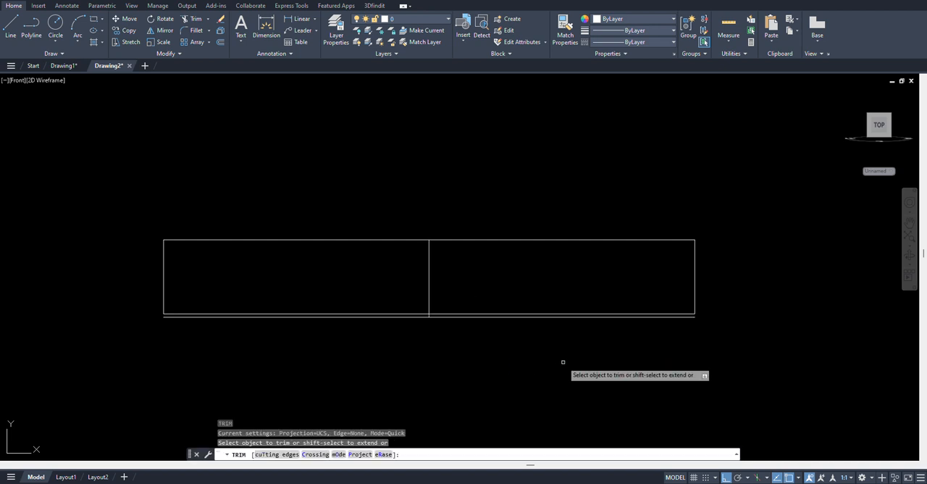
{"action": "left_click", "coordinate": [563, 362]}
{"action": "left_click", "coordinate": [543, 186]}
{"action": "key", "text": "Return"}
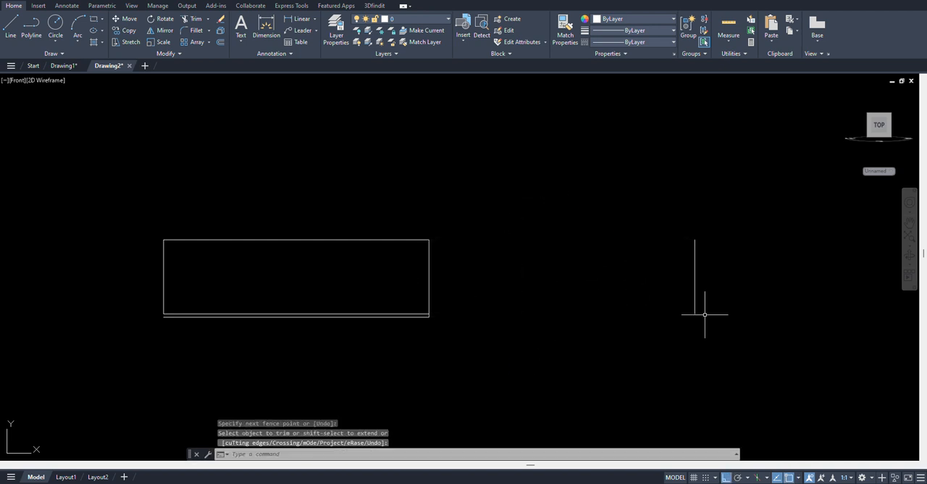
Erase the leftover vertical line of the rectangle's right edge
{"action": "left_click", "coordinate": [757, 352]}
{"action": "left_click", "coordinate": [672, 272]}
{"action": "type", "text": "E"}
{"action": "key", "text": "Return"}
Offset the vertical centre line to the left by the calculated distance 157.2/2
{"action": "middle_click_drag", "start_coordinate": [560, 248], "coordinate": [580, 249]}
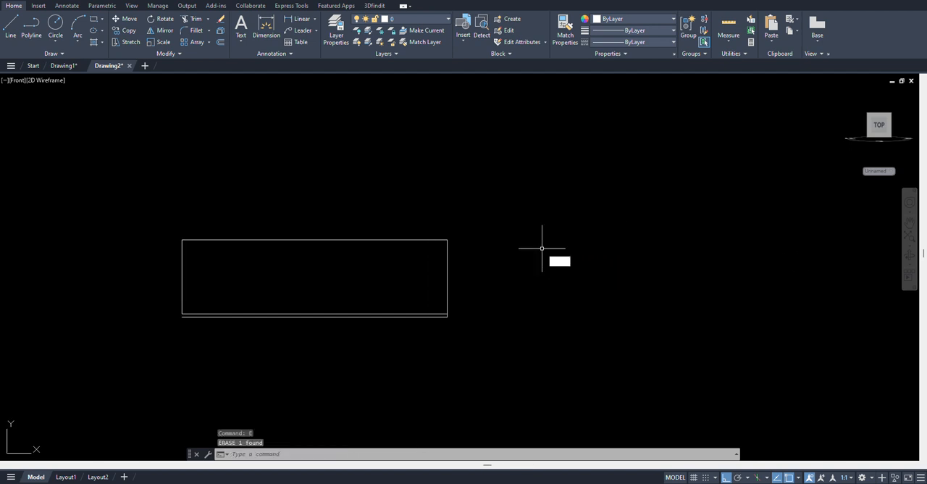
{"action": "type", "text": "O"}
{"action": "key", "text": "Return"}
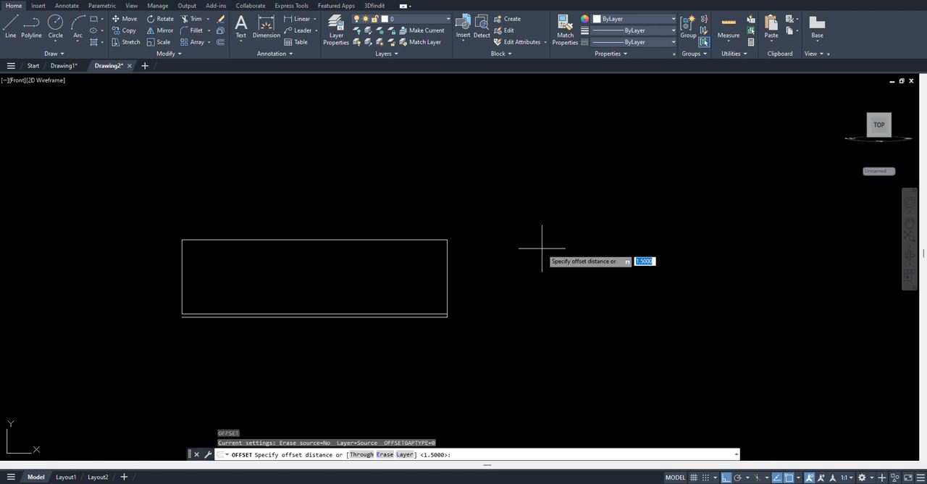
{"action": "type", "text": "1"}
{"action": "type", "text": "CAL"}
{"action": "key", "text": "Return"}
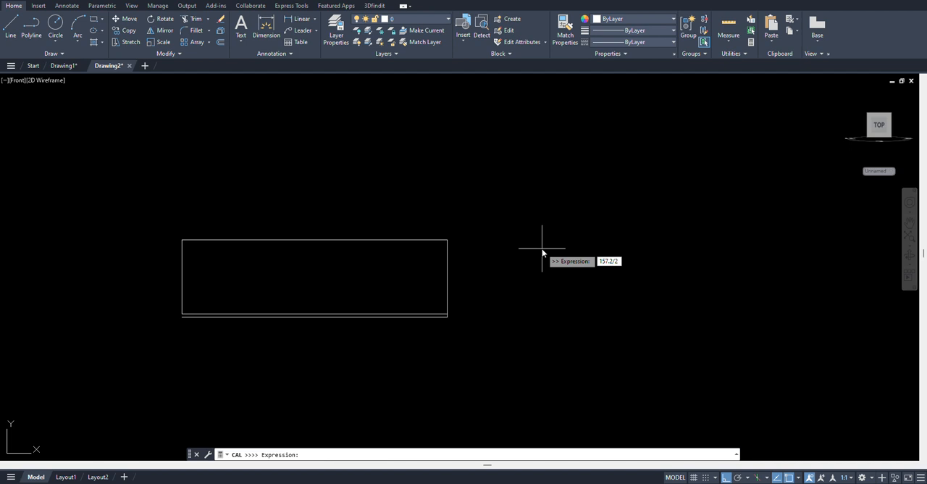
{"action": "type", "text": "157.2/2"}
{"action": "key", "text": "Return"}
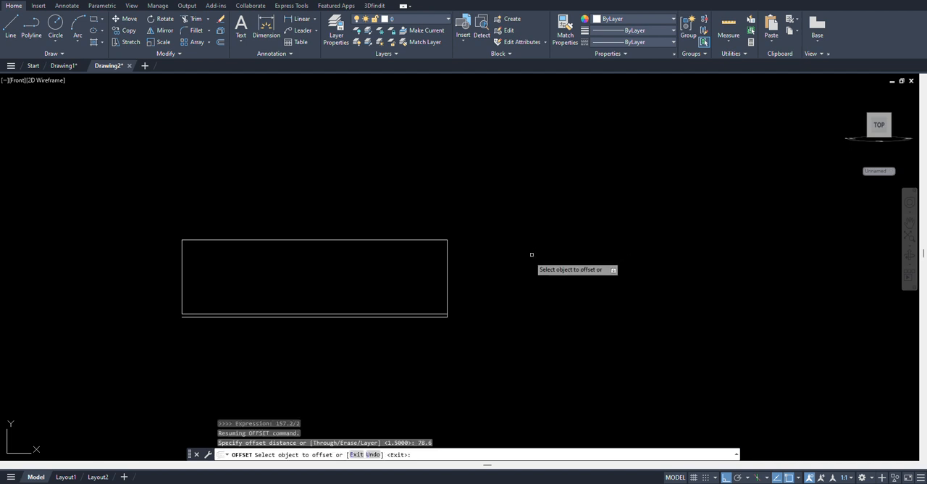
{"action": "left_click", "coordinate": [448, 271]}
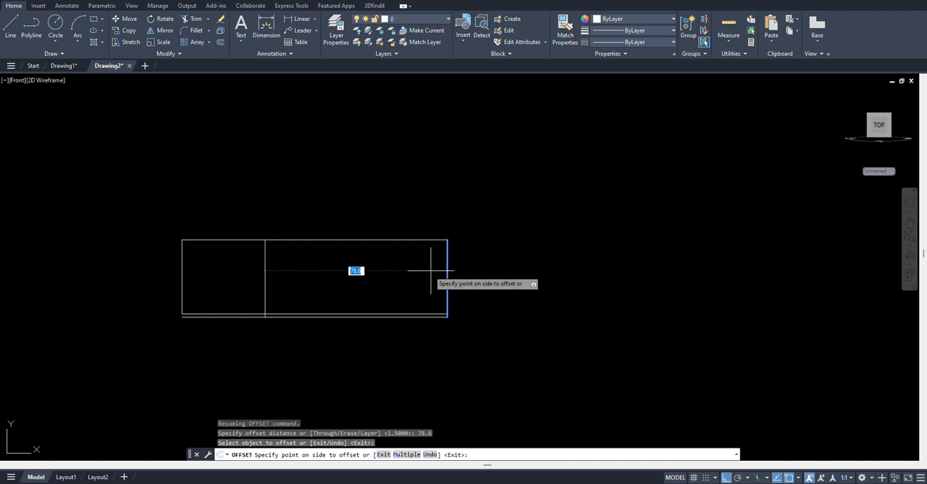
{"action": "left_click", "coordinate": [312, 269]}
{"action": "scroll", "coordinate": [301, 265], "scroll_direction": "up", "scroll_amount": 2}
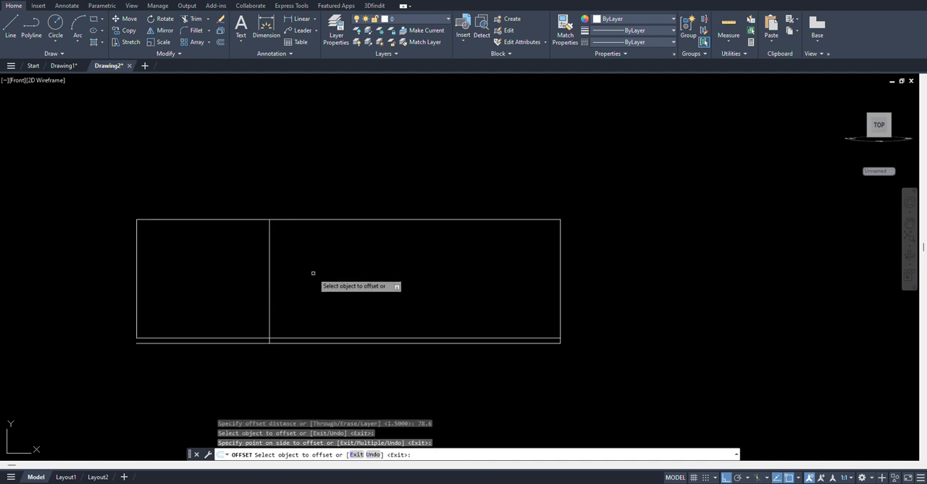
{"action": "key", "text": "Return"}
Trim the offset vertical line above the bottom edge and the lower horizontal line left of it, leaving a shallow step
{"action": "type", "text": "TR"}
{"action": "key", "text": "Return"}
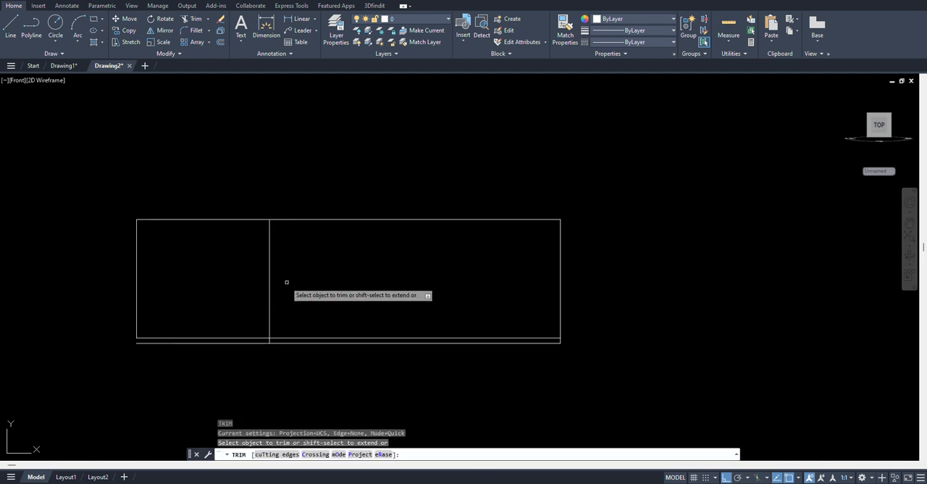
{"action": "left_click", "coordinate": [270, 299]}
{"action": "left_click", "coordinate": [219, 340]}
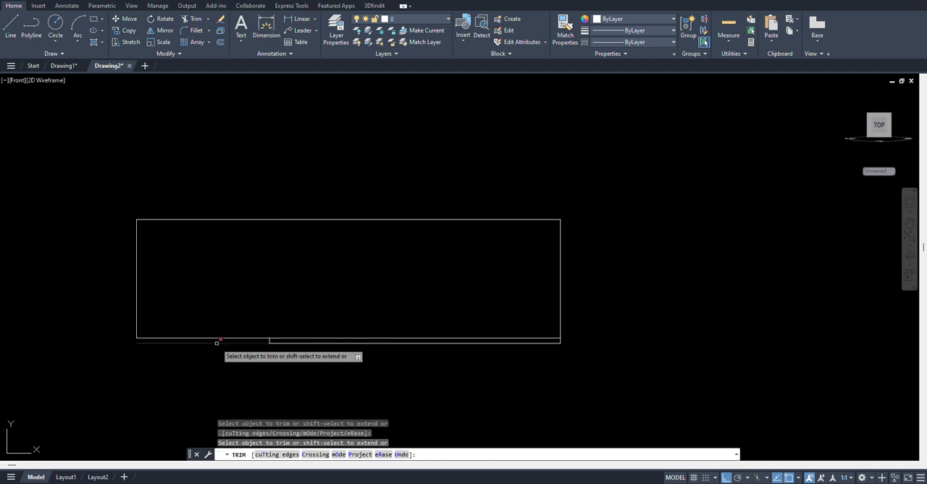
{"action": "key", "text": "Return"}
Offset the profile's bottom edge, above the shallow step, upward by 22.4
{"action": "type", "text": "O"}
{"action": "key", "text": "Return"}
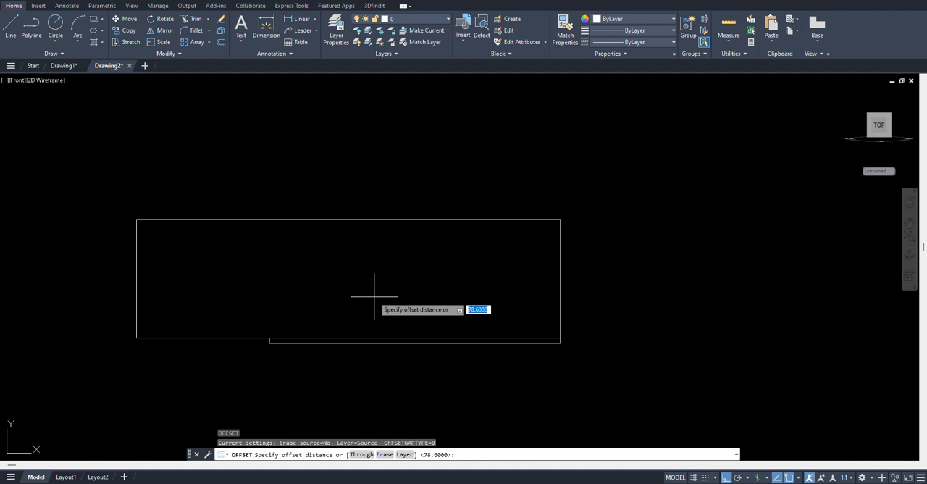
{"action": "type", "text": "22.4"}
{"action": "key", "text": "Return"}
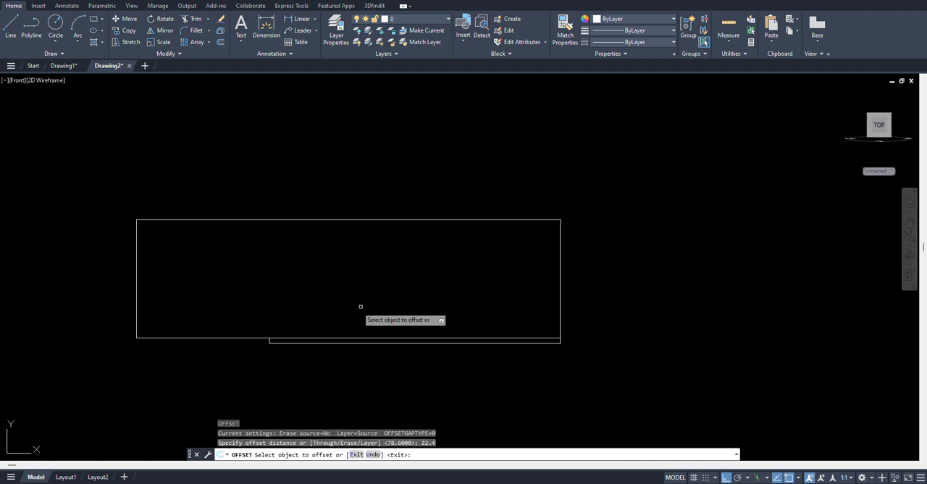
{"action": "left_click", "coordinate": [265, 338]}
{"action": "left_click", "coordinate": [265, 304]}
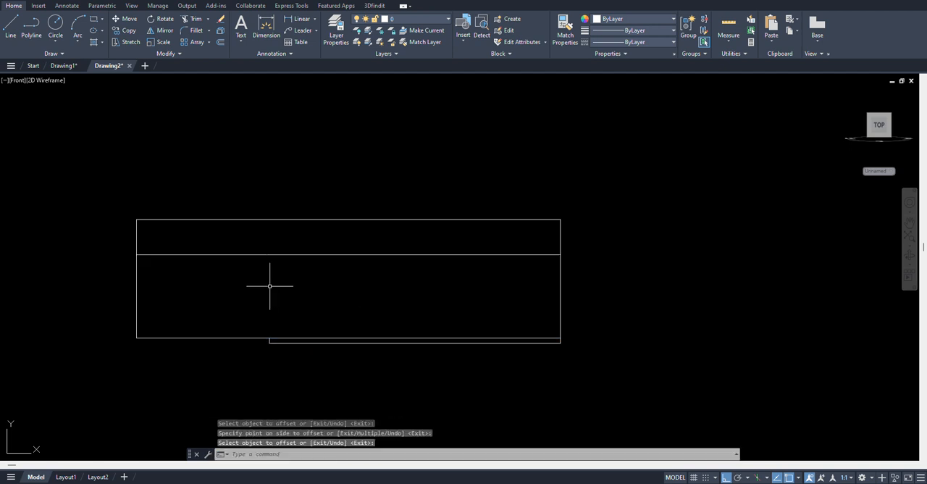
Offset the vertical centre line to the left by the calculated distance 135/2
{"action": "key", "text": "Return"}
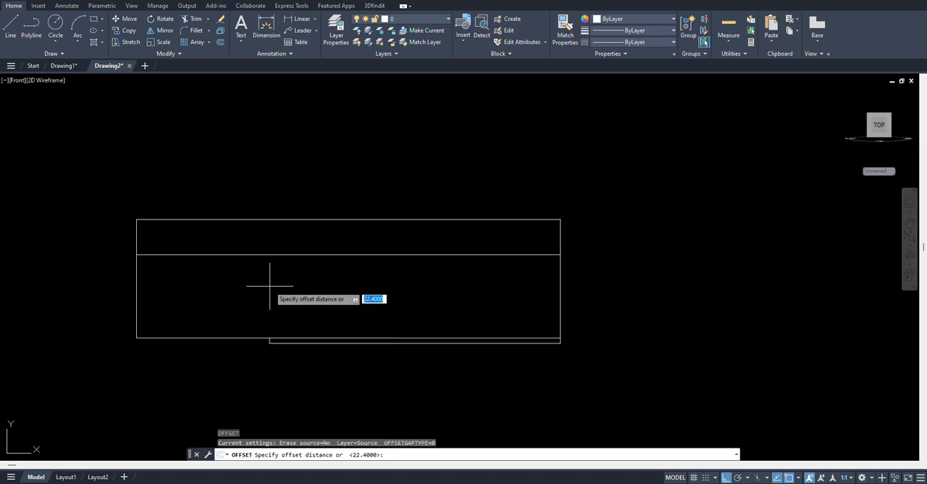
{"action": "type", "text": "1"}
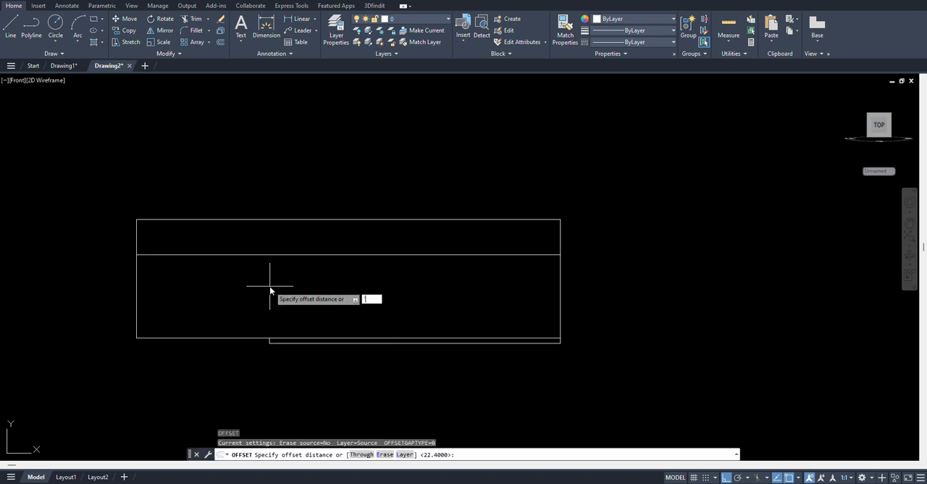
{"action": "key", "text": "BackSpace"}
{"action": "type", "text": "'CAL"}
{"action": "key", "text": "Return"}
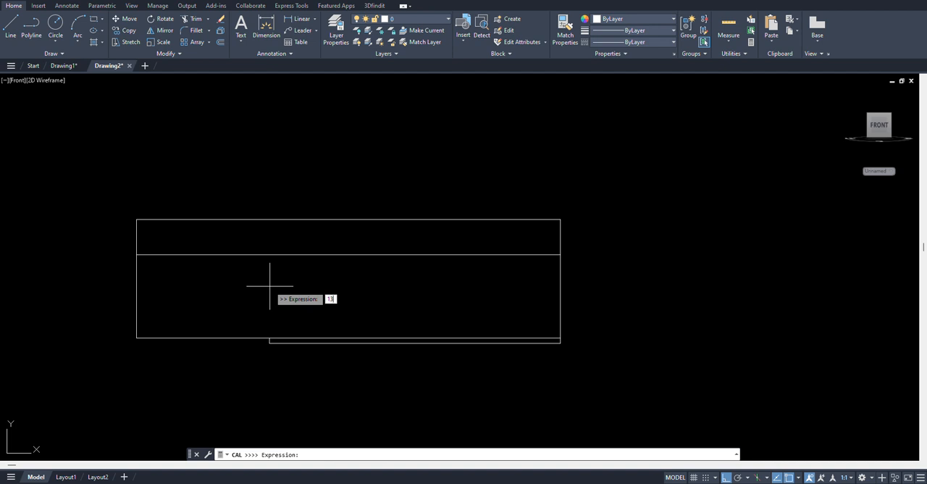
{"action": "type", "text": "135/2"}
{"action": "key", "text": "Return"}
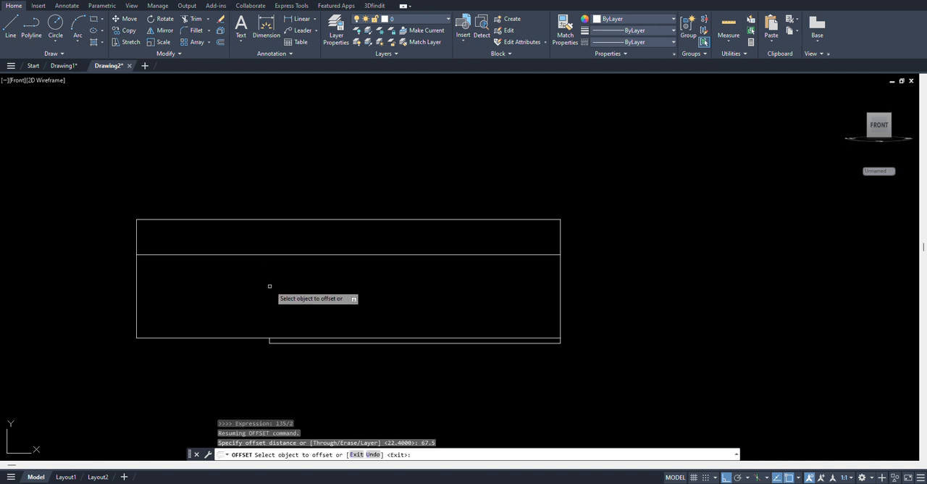
{"action": "left_click", "coordinate": [560, 239]}
{"action": "left_click", "coordinate": [229, 239]}
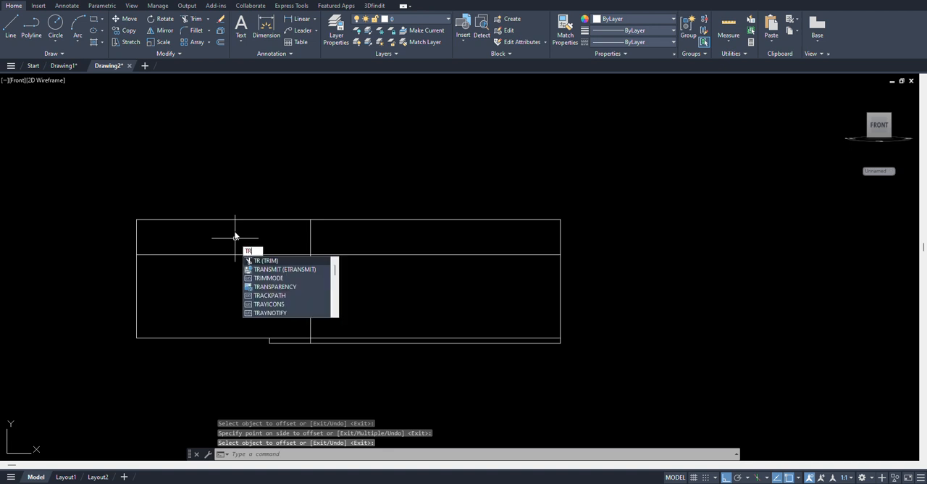
Trim the profile's upper-left corner outside the new vertical line and that line's portion between the middle and lower horizontals
{"action": "key", "text": "Return"}
{"action": "left_click", "coordinate": [171, 228]}
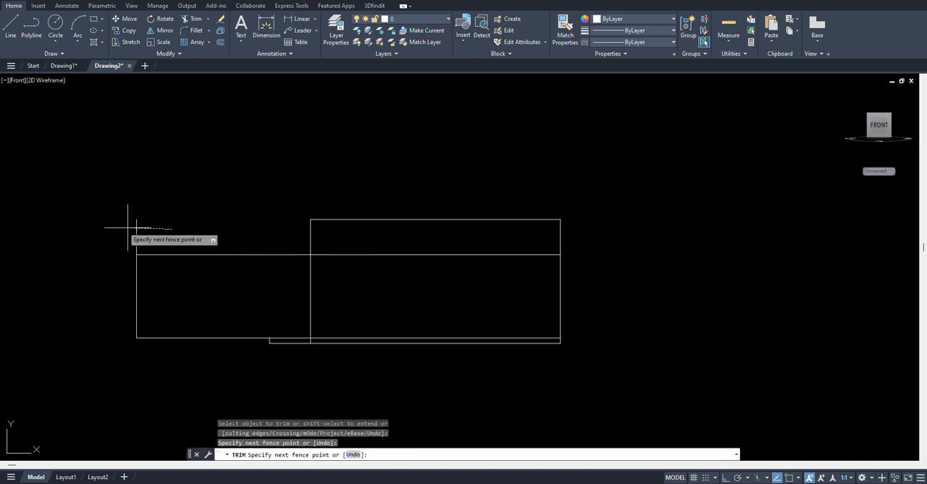
{"action": "left_click", "coordinate": [87, 219]}
{"action": "left_click", "coordinate": [342, 304]}
{"action": "left_click", "coordinate": [247, 288]}
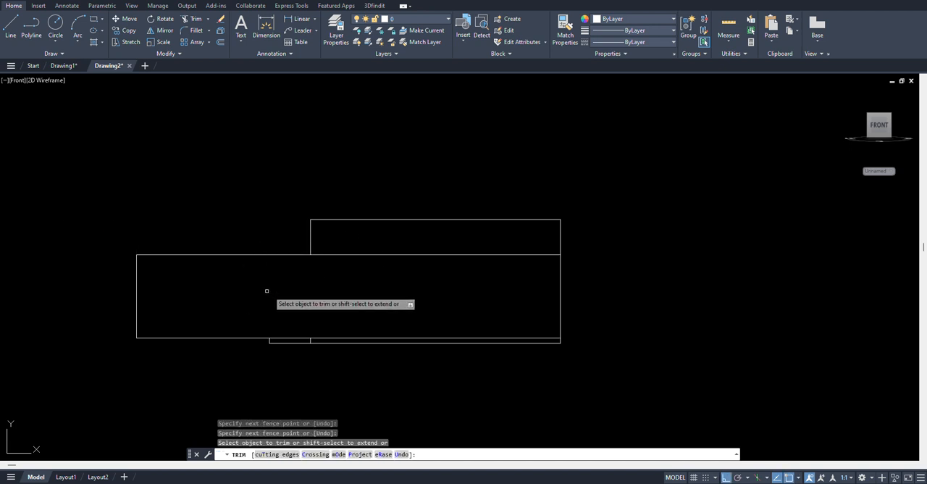
{"action": "key", "text": "Escape"}
Erase the short leftover vertical segment inside the shallow bottom step
{"action": "left_click", "coordinate": [285, 306]}
{"action": "left_click", "coordinate": [373, 387]}
{"action": "type", "text": "e"}
{"action": "key", "text": "Return"}
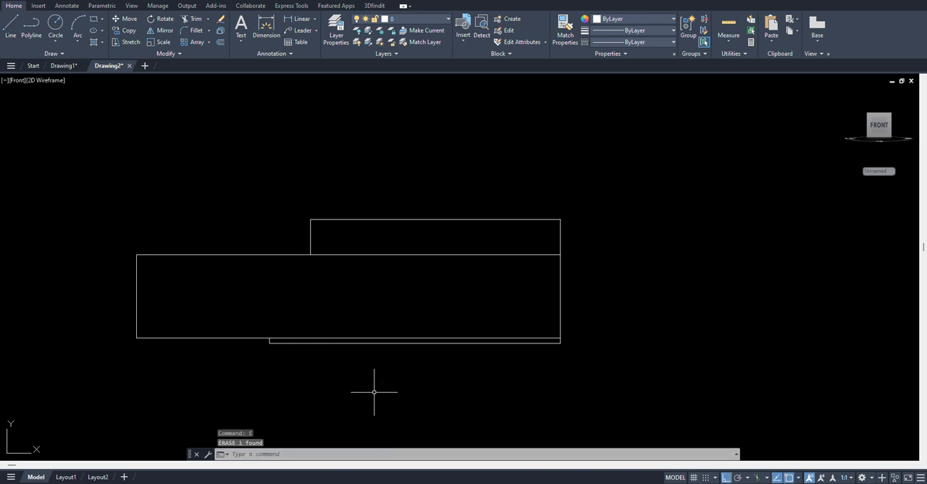
Offset the vertical centre line to the left by the calculated distance 116.8/2
{"action": "type", "text": "o"}
{"action": "key", "text": "Return"}
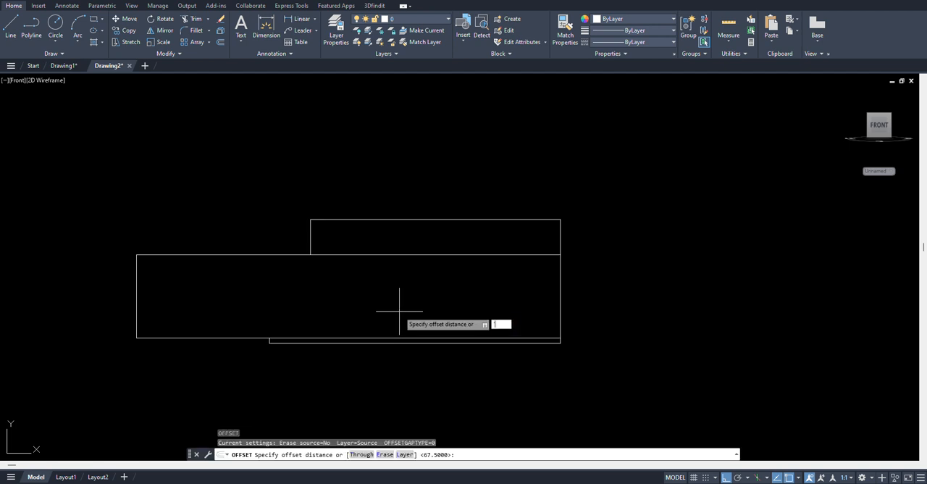
{"action": "type", "text": "'CAL"}
{"action": "key", "text": "Return"}
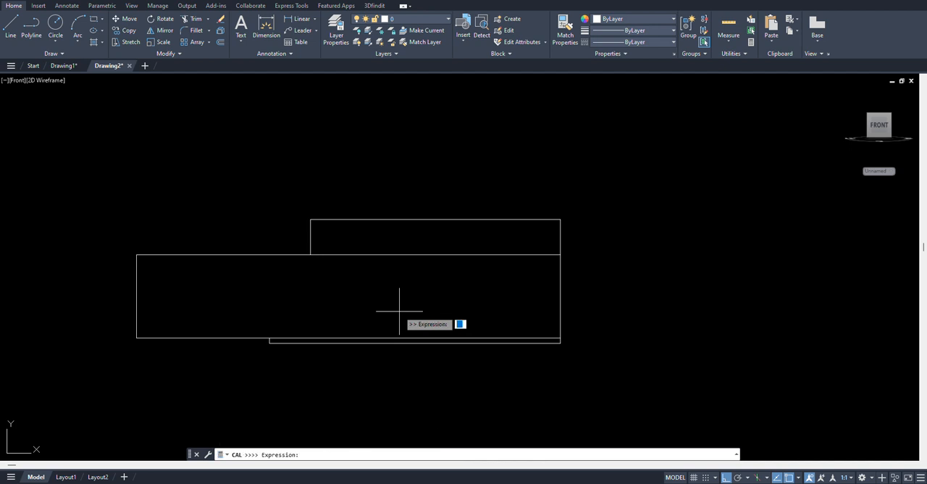
{"action": "type", "text": "116.8/2"}
{"action": "key", "text": "Return"}
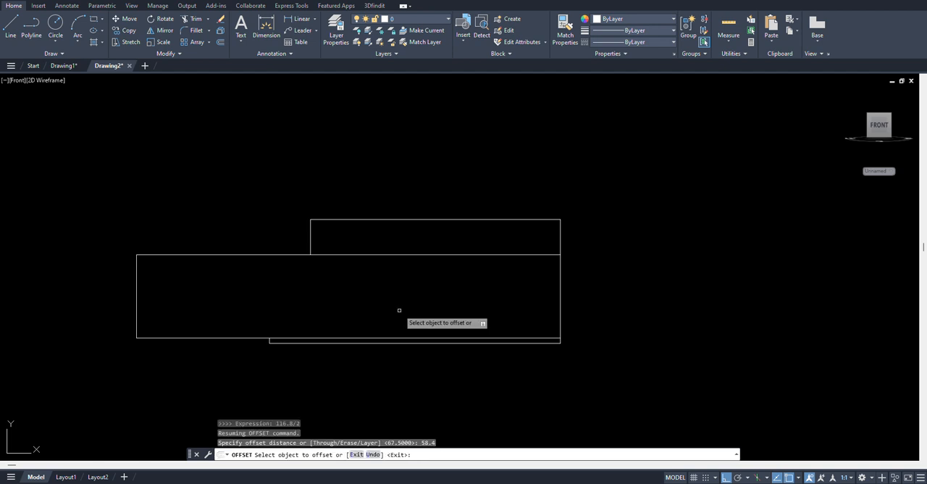
{"action": "left_click", "coordinate": [555, 276]}
{"action": "left_click", "coordinate": [375, 274]}
{"action": "key", "text": "Return"}
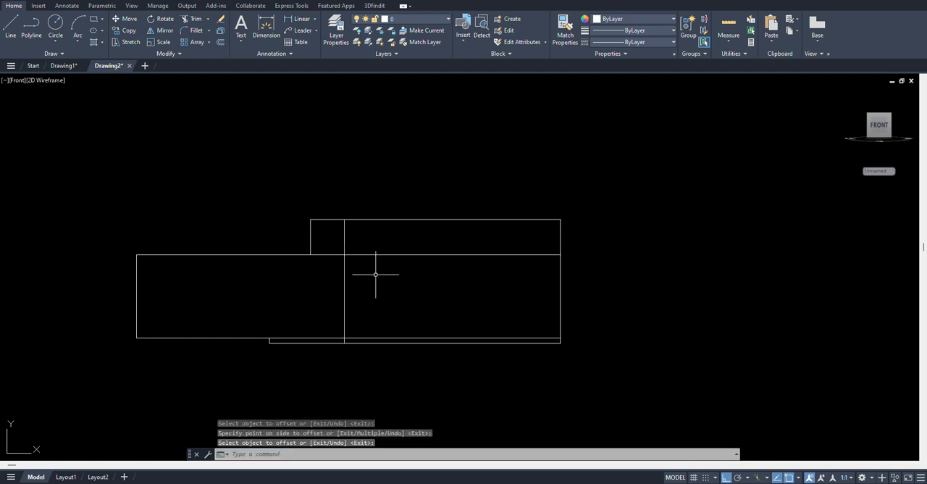
Trim all horizontal lines between the newly offset vertical line and the centre line
{"action": "type", "text": "TR"}
{"action": "key", "text": "Return"}
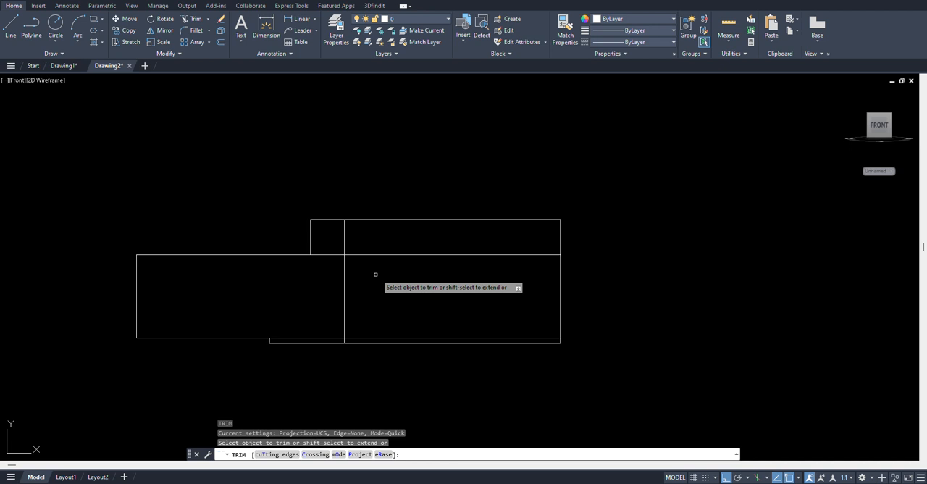
{"action": "left_click", "coordinate": [445, 369]}
{"action": "left_click", "coordinate": [468, 154]}
{"action": "key", "text": "Return"}
Trim the two horizontal segments inside the profile, leaving one closed stepped outline
{"action": "left_click", "coordinate": [332, 270]}
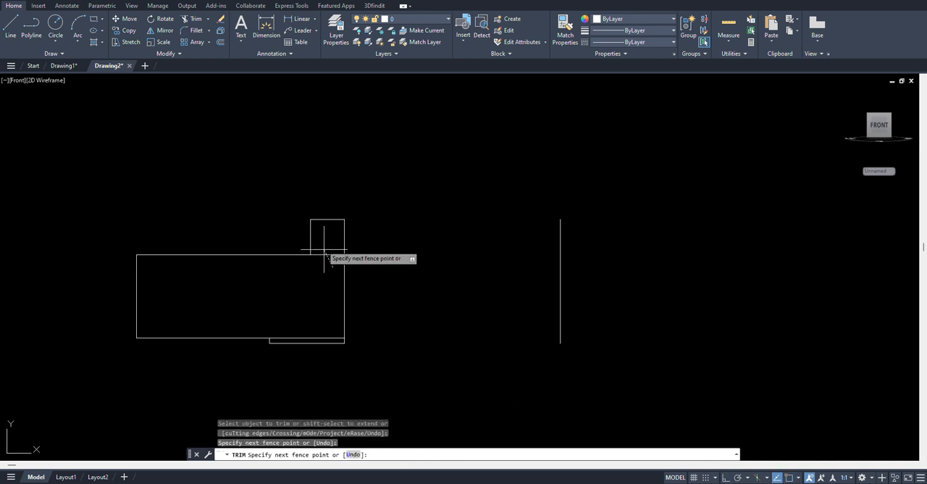
{"action": "left_click", "coordinate": [322, 242]}
{"action": "key", "text": "Return"}
{"action": "left_click", "coordinate": [304, 337]}
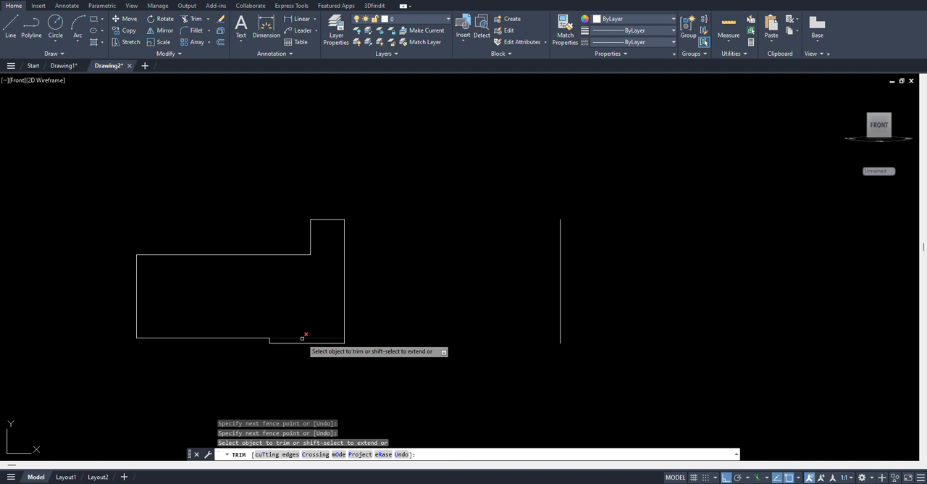
{"action": "key", "text": "Return"}
Convert the closed stepped profile into a region, leaving out the centre line
{"action": "middle_click_drag", "start_coordinate": [445, 294], "coordinate": [467, 294]}
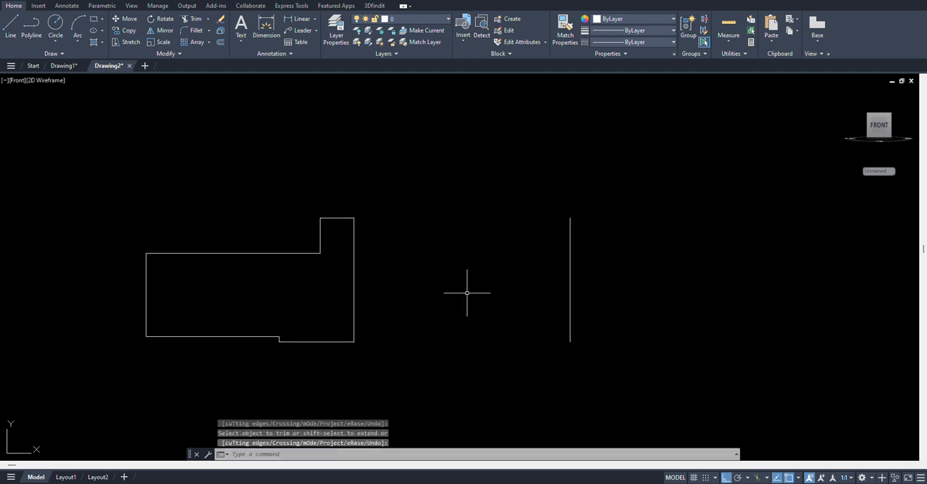
{"action": "type", "text": "REG"}
{"action": "key", "text": "Return"}
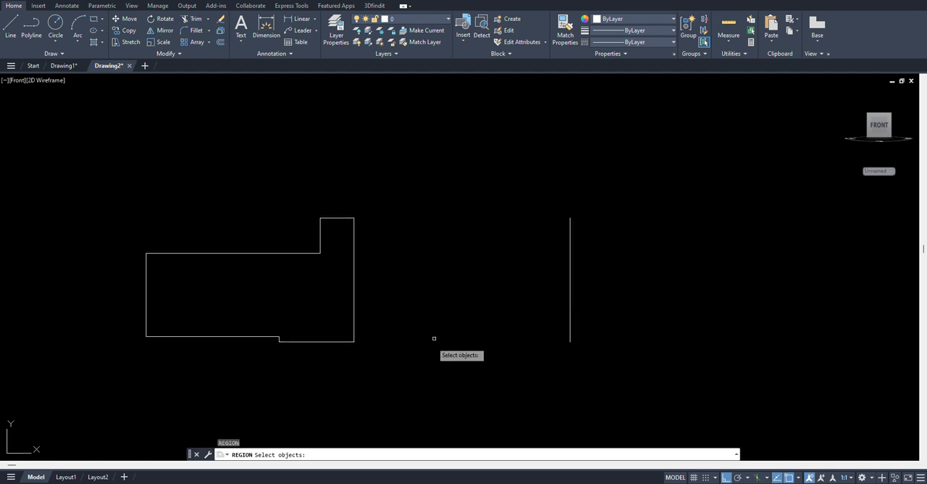
{"action": "left_click", "coordinate": [416, 382]}
{"action": "left_click", "coordinate": [52, 130]}
{"action": "key", "text": "Return"}
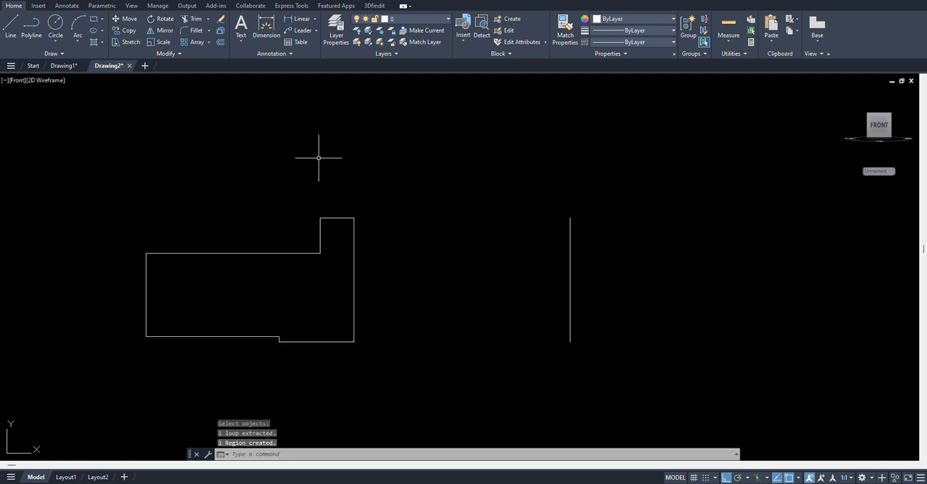
Revolve the profile region 360 degrees about the vertical centre line, from its upper to its lower endpoint
{"action": "type", "text": "REV"}
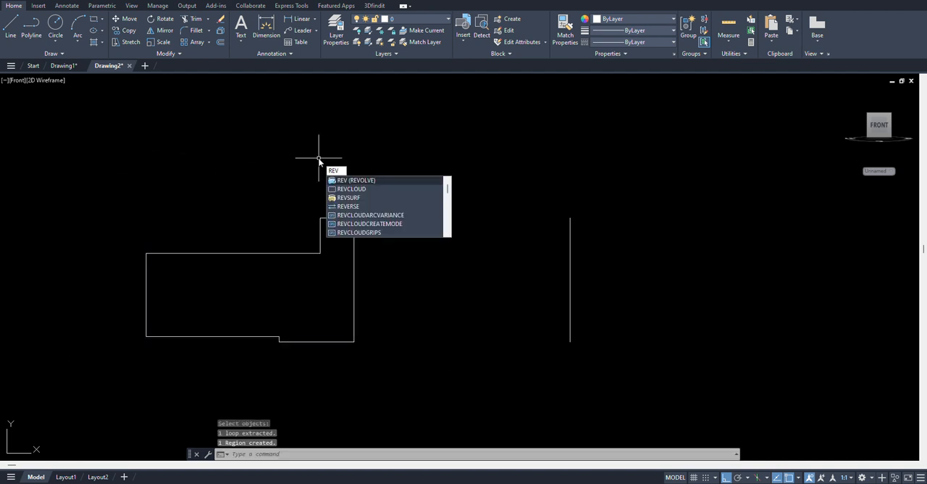
{"action": "key", "text": "Return"}
{"action": "left_click", "coordinate": [373, 260]}
{"action": "left_click", "coordinate": [340, 268]}
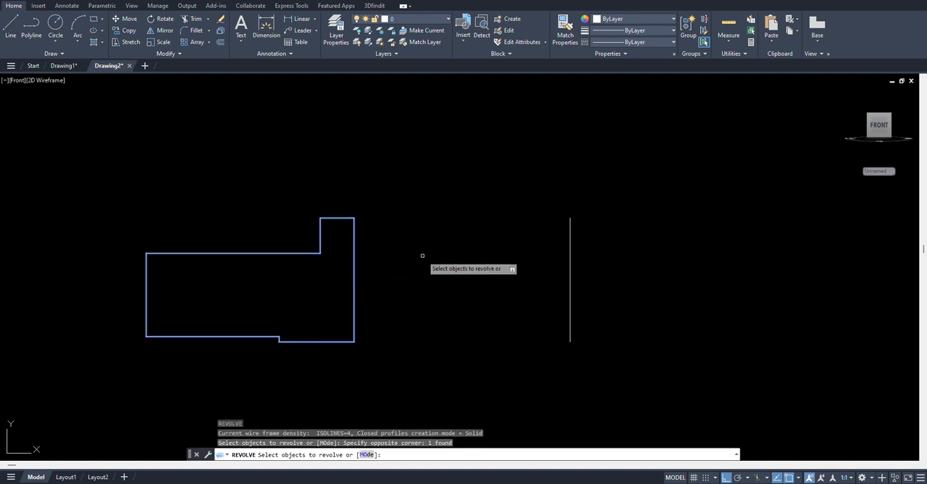
{"action": "key", "text": "Return"}
{"action": "left_click", "coordinate": [570, 218]}
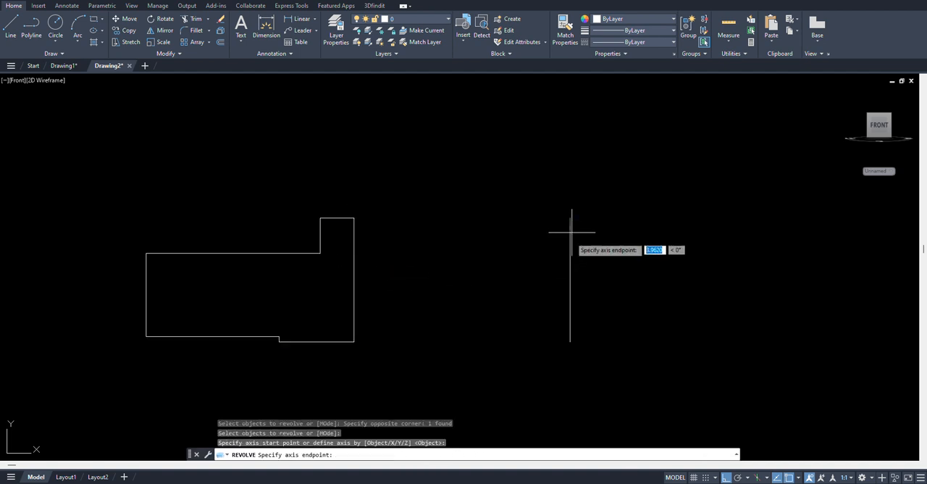
{"action": "left_click", "coordinate": [570, 340]}
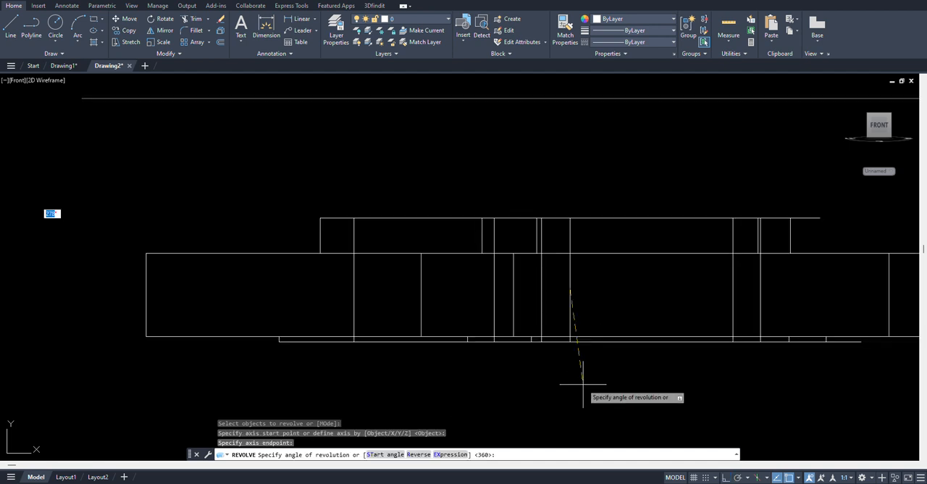
{"action": "key", "text": "Return"}
Switch the model to the SW Isometric view
{"action": "middle_click_drag", "start_coordinate": [596, 316], "coordinate": [472, 300]}
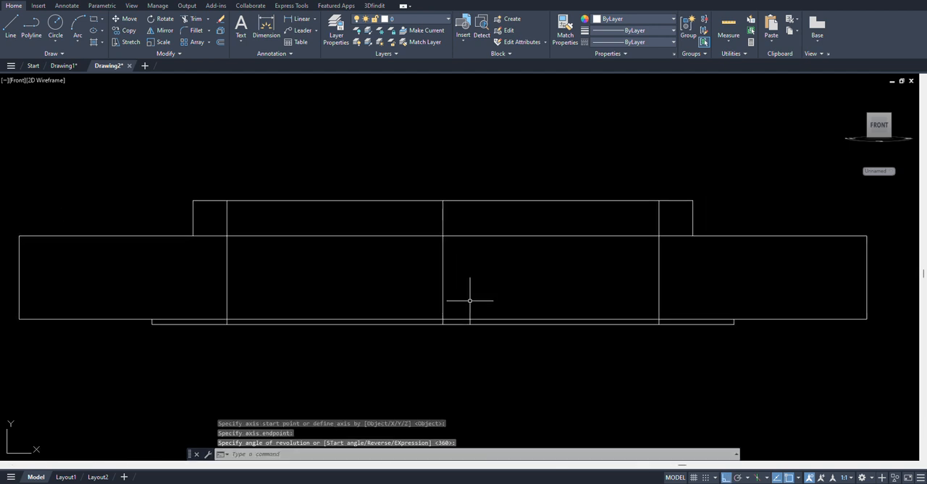
{"action": "scroll", "coordinate": [472, 300], "scroll_direction": "down", "scroll_amount": 2}
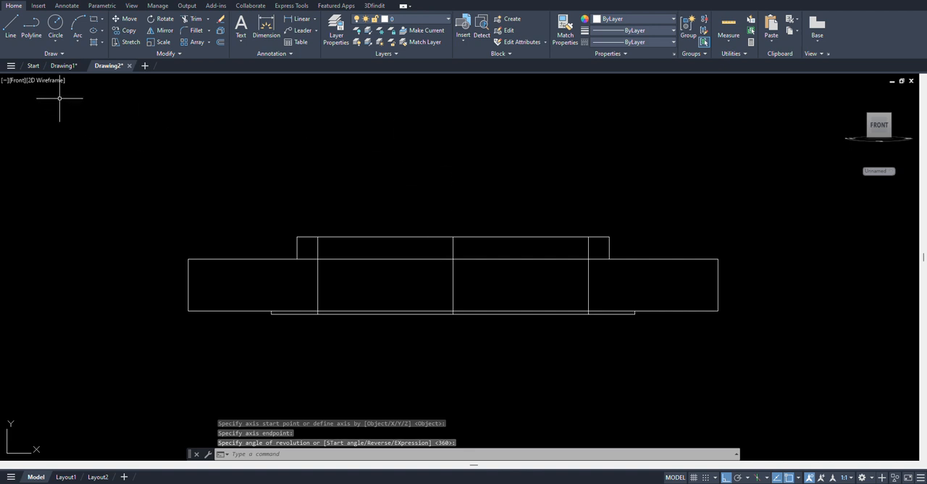
{"action": "left_click", "coordinate": [48, 80]}
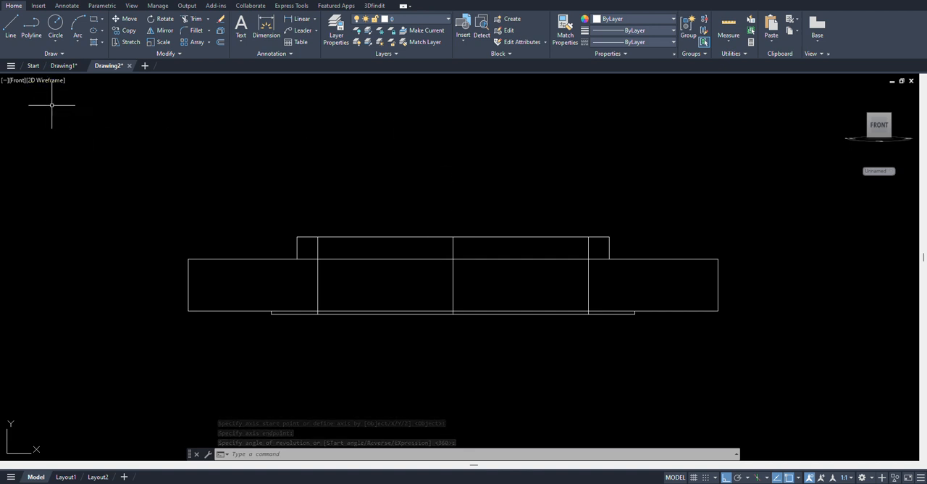
{"action": "left_click", "coordinate": [18, 82]}
{"action": "left_click", "coordinate": [70, 171]}
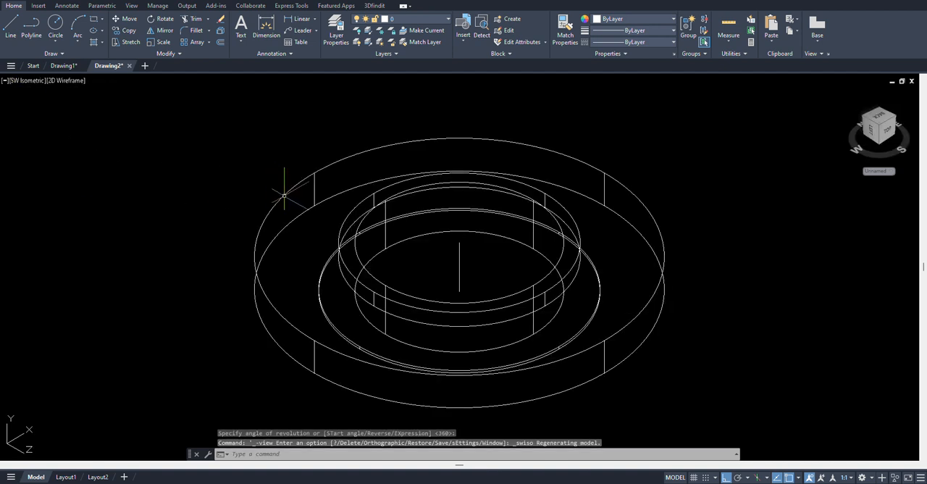
Reset the UCS to World
{"action": "type", "text": "ucs"}
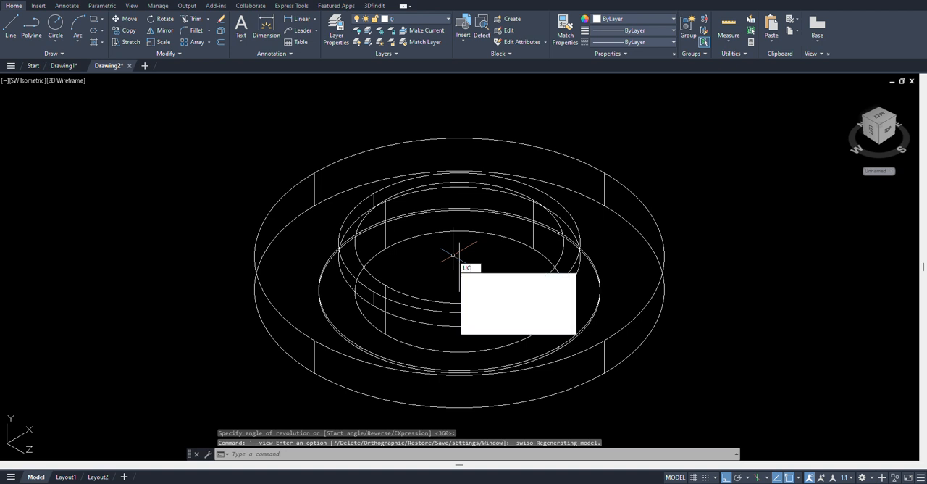
{"action": "key", "text": "Return"}
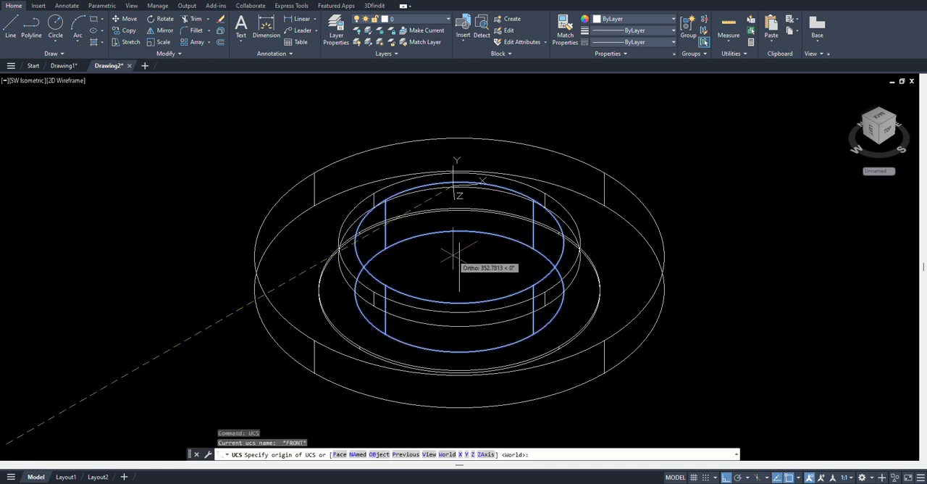
{"action": "key", "text": "Return"}
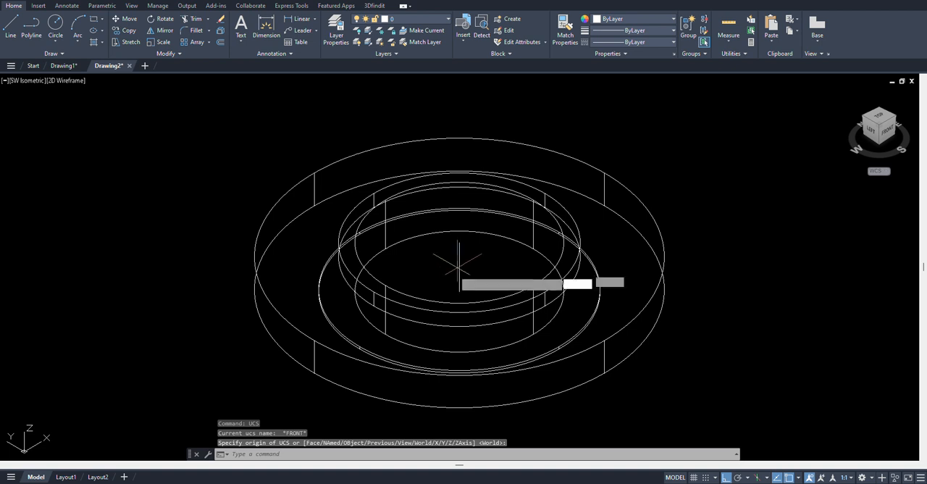
Draw a circle of diameter 190.5 centred on the lower endpoint of the centre line
{"action": "type", "text": "c"}
{"action": "key", "text": "Return"}
{"action": "left_click", "coordinate": [459, 290]}
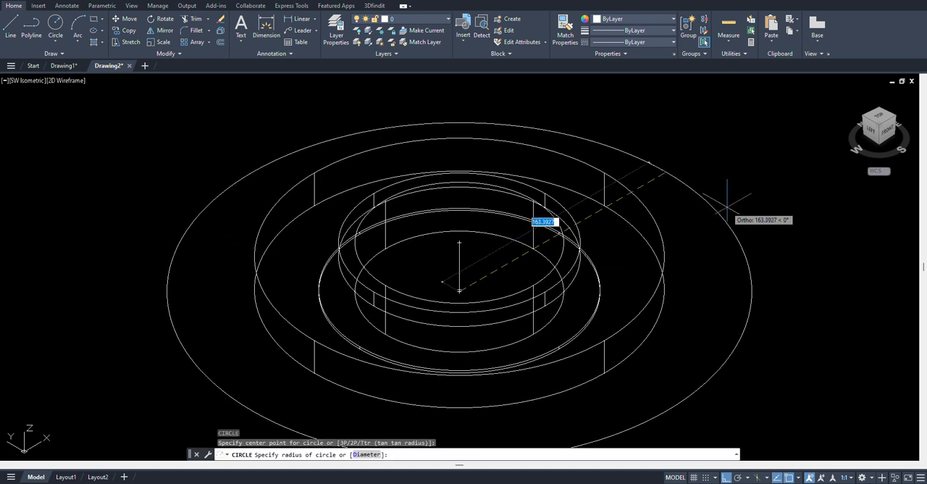
{"action": "type", "text": "d"}
{"action": "key", "text": "Return"}
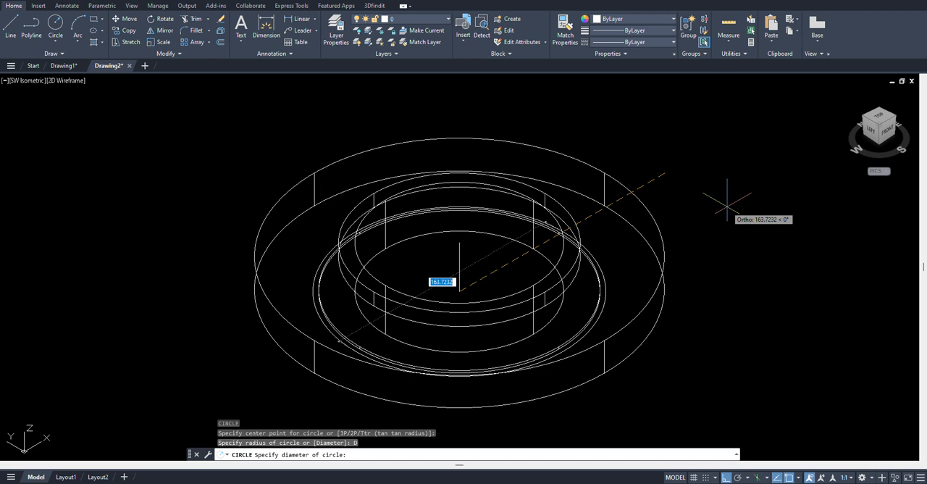
{"action": "type", "text": "1"}
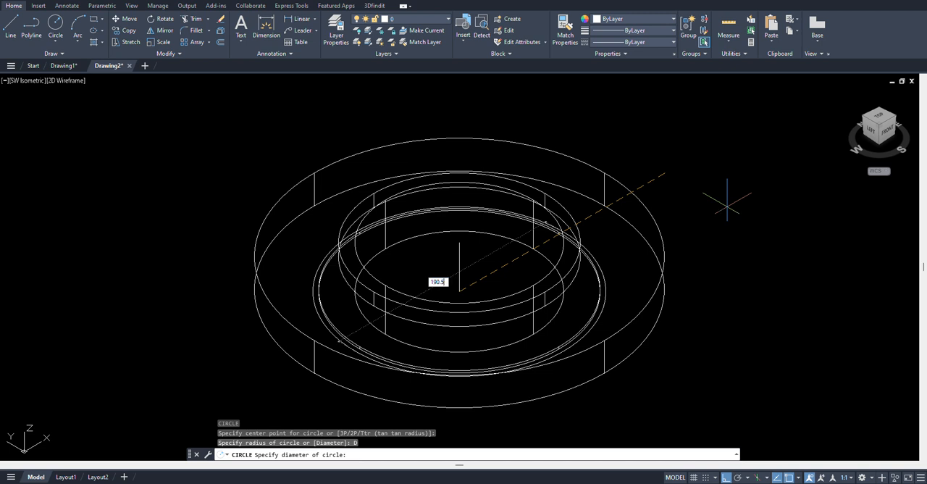
{"action": "type", "text": "90.5"}
{"action": "key", "text": "Return"}
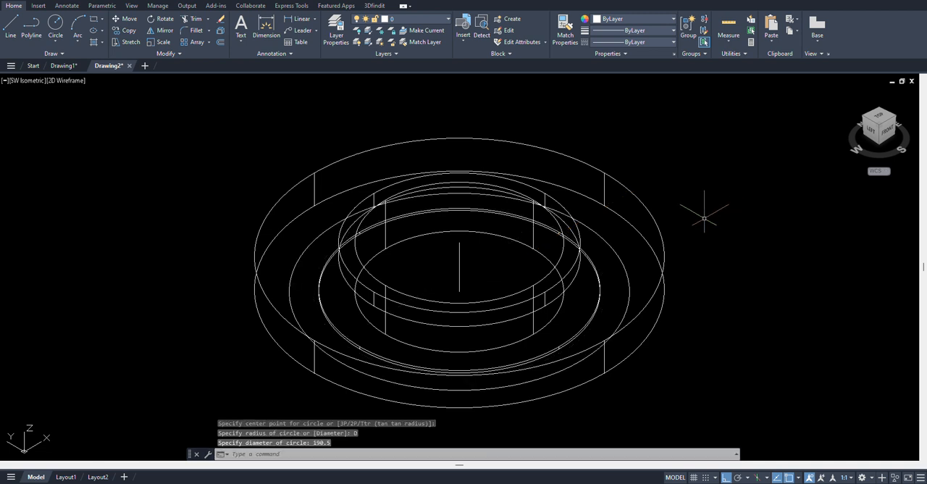
Draw a circle with its diameter calculated as 3/4*25.4, centred on the positive-X quadrant of the 190.5-diameter circle
{"action": "key", "text": "Return"}
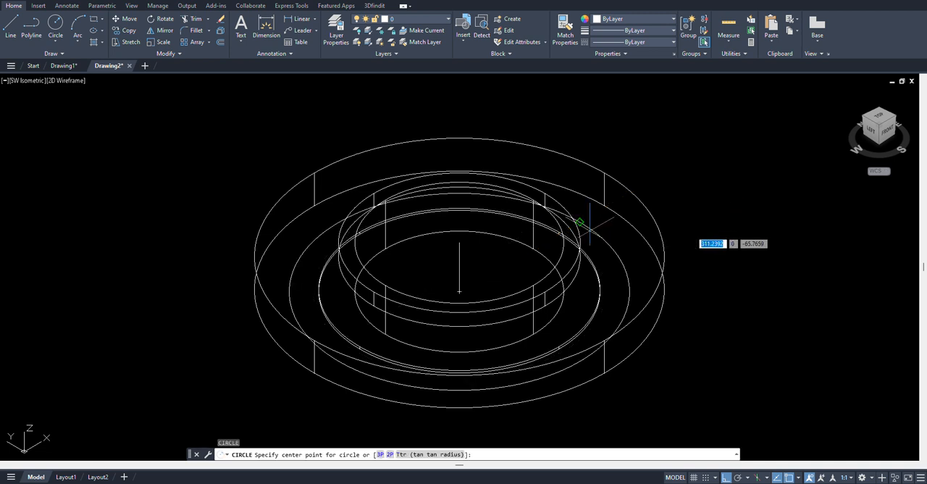
{"action": "key", "text": "Escape"}
{"action": "type", "text": "c"}
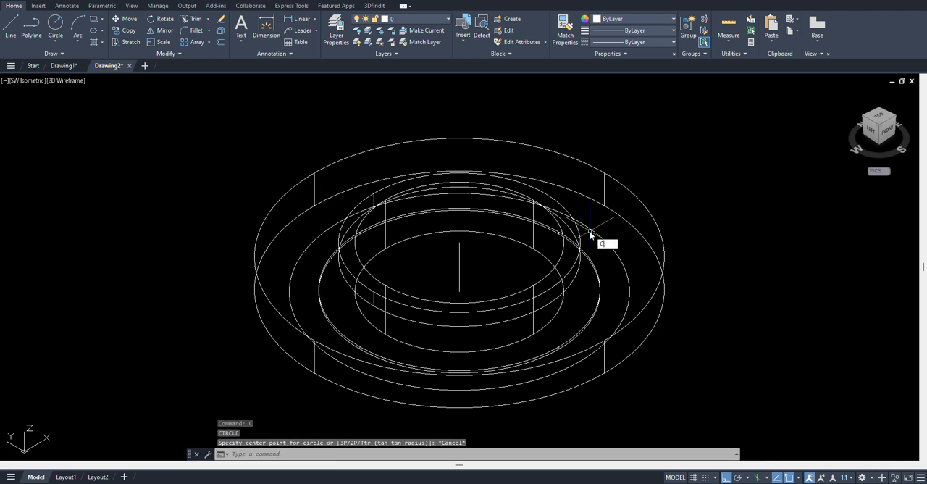
{"action": "key", "text": "Return"}
{"action": "left_click", "coordinate": [586, 217]}
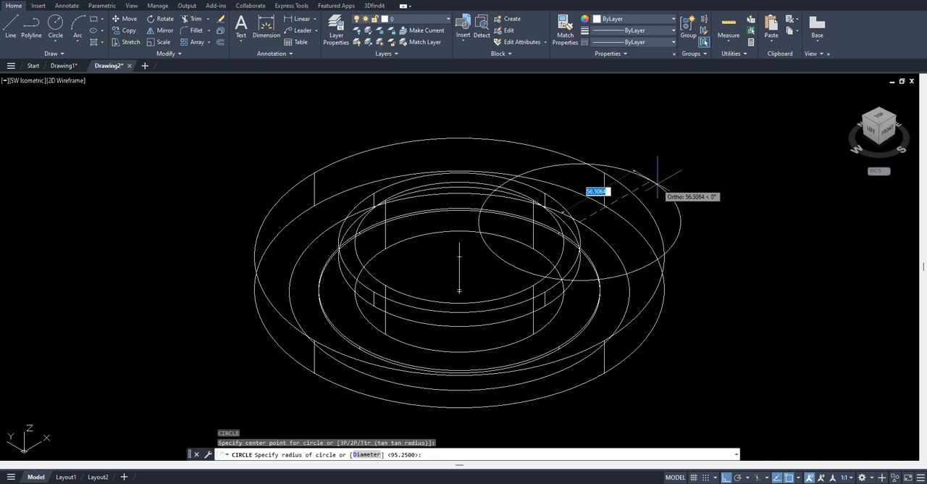
{"action": "type", "text": "d"}
{"action": "key", "text": "Return"}
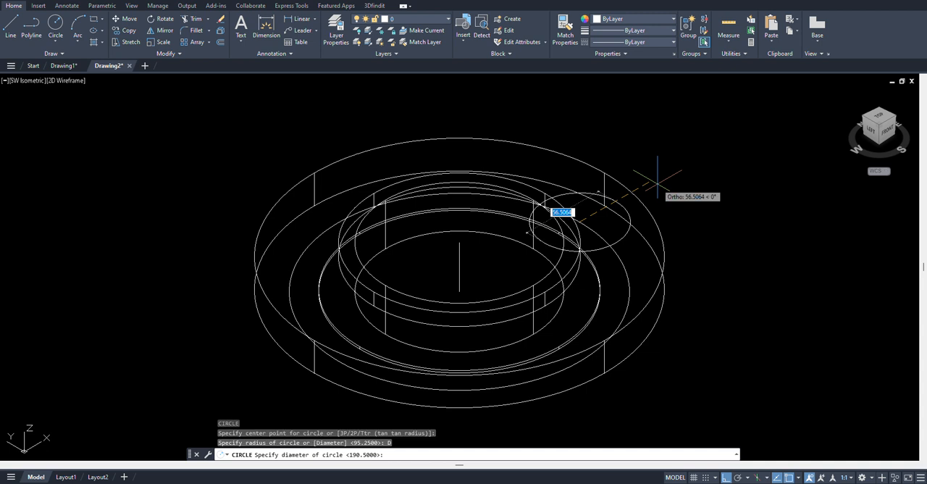
{"action": "type", "text": "1"}
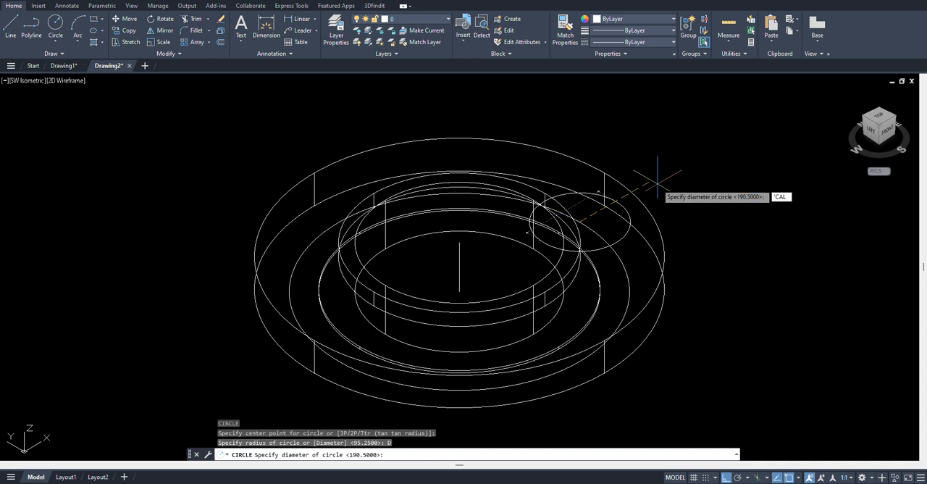
{"action": "key", "text": "Return"}
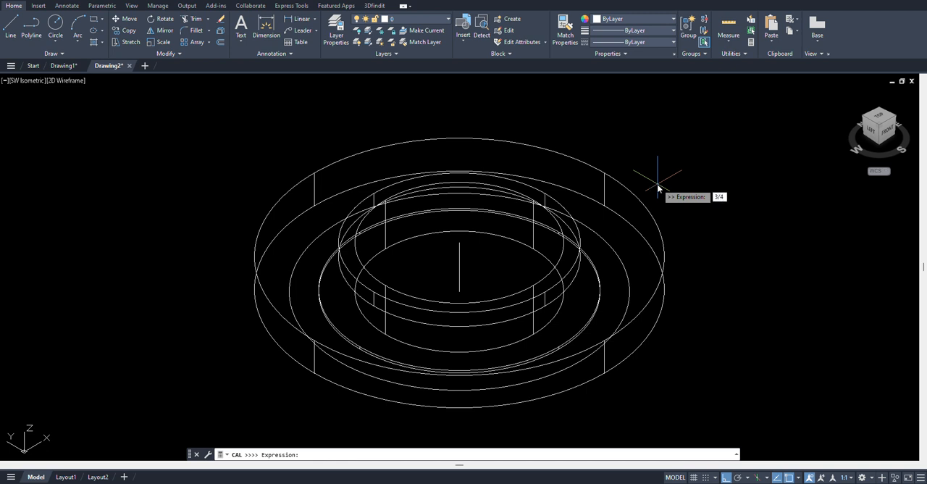
{"action": "type", "text": "3/4*25.4"}
{"action": "key", "text": "Return"}
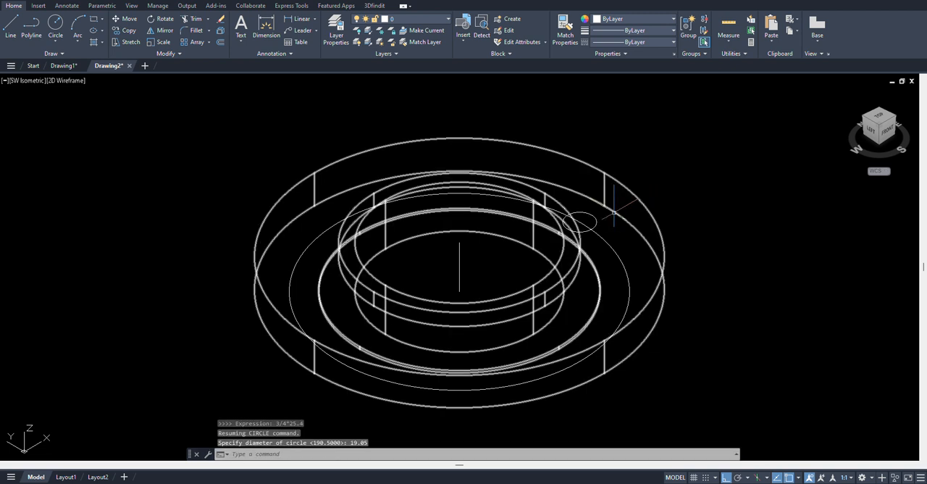
Extrude the small circle upward into a cylinder with the default height of 23.9
{"action": "type", "text": "EXT"}
{"action": "key", "text": "Return"}
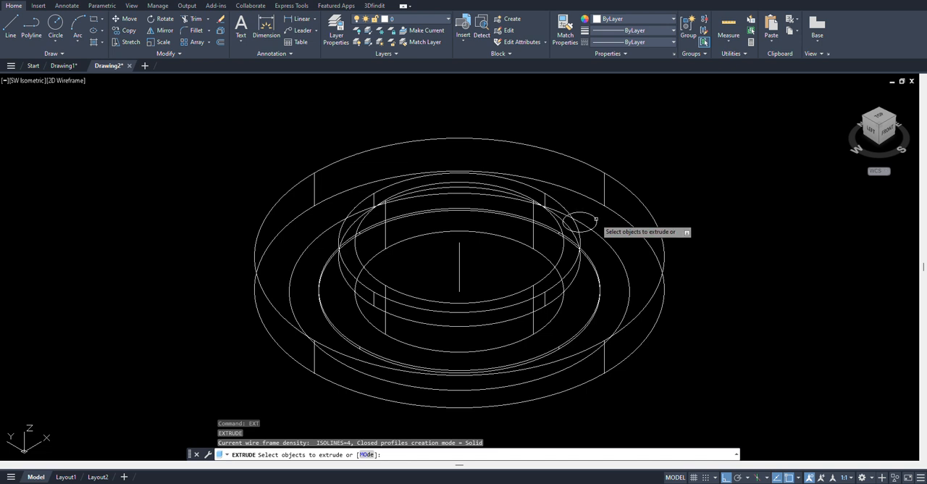
{"action": "left_click", "coordinate": [595, 219]}
{"action": "key", "text": "Return"}
{"action": "key", "text": "Return"}
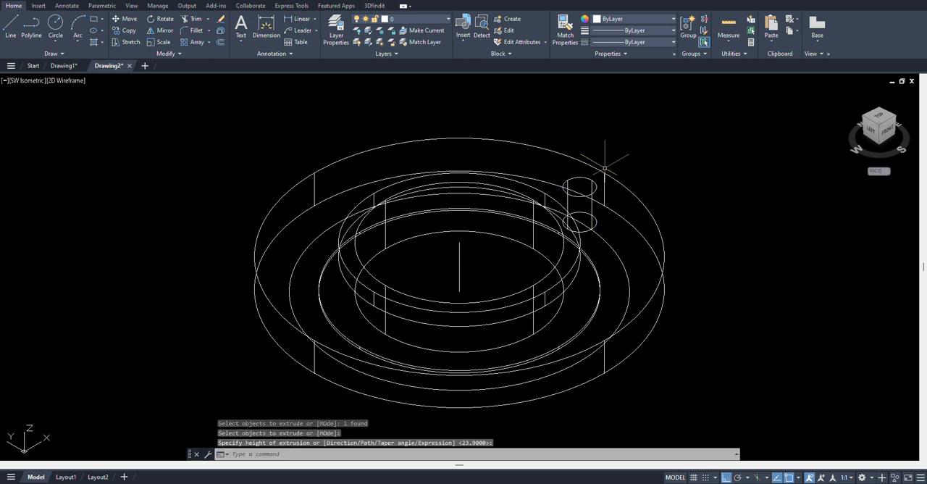
Create a polar array of the small cylinder with 8 items around the ring's vertical centre line
{"action": "type", "text": "R"}
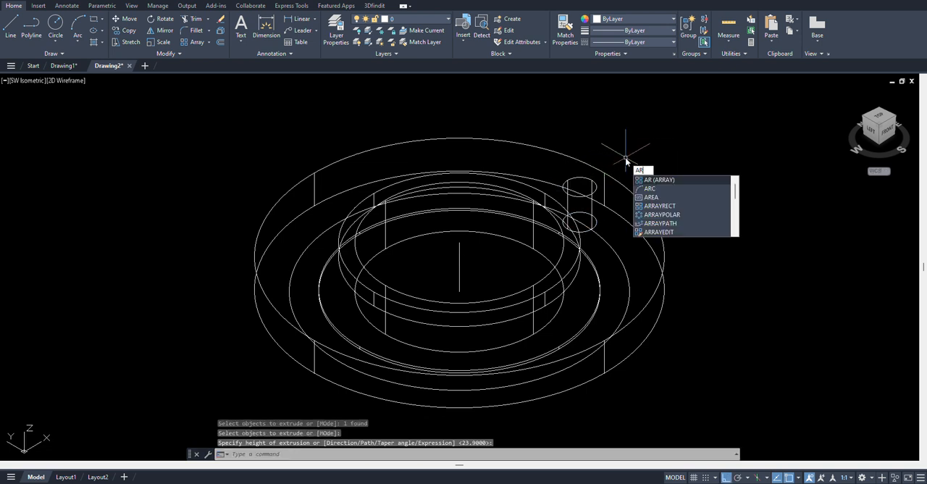
{"action": "key", "text": "Return"}
{"action": "left_click", "coordinate": [510, 116]}
{"action": "left_click", "coordinate": [659, 267]}
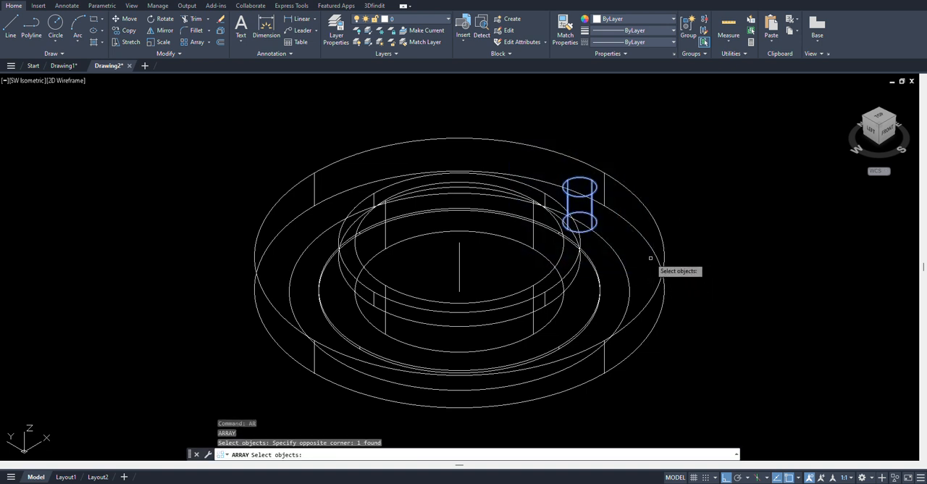
{"action": "key", "text": "Return"}
{"action": "key", "text": "Return"}
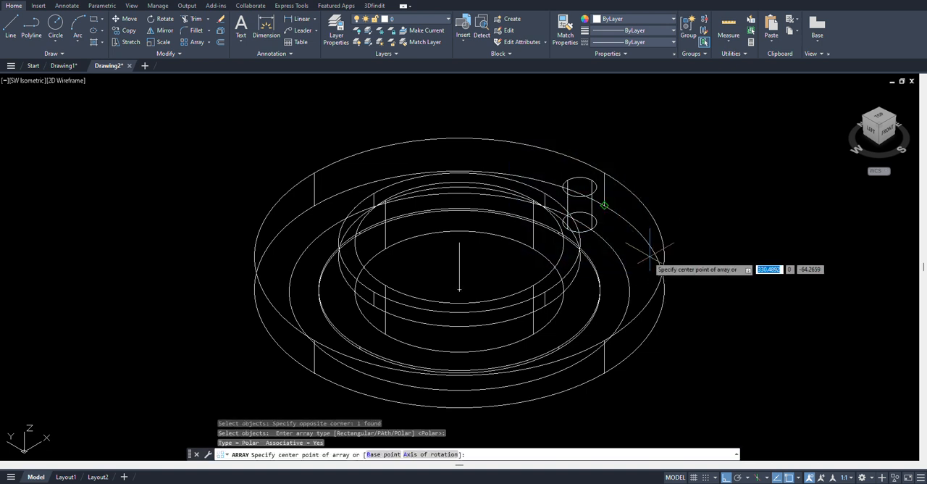
{"action": "left_click", "coordinate": [459, 279]}
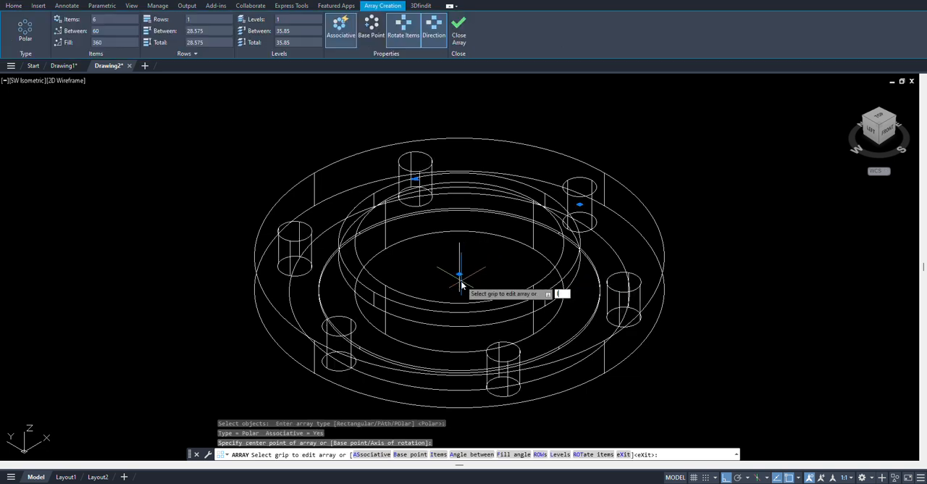
{"action": "type", "text": "i"}
{"action": "key", "text": "Return"}
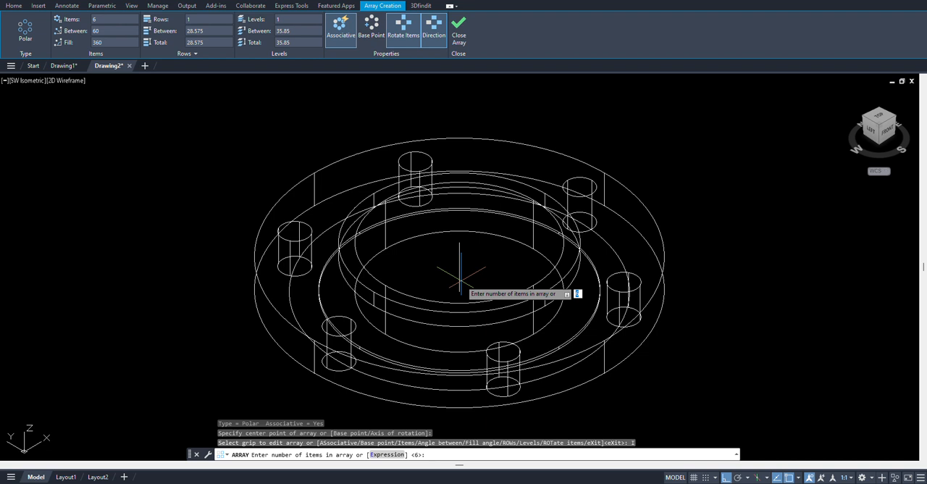
{"action": "key", "text": "Return"}
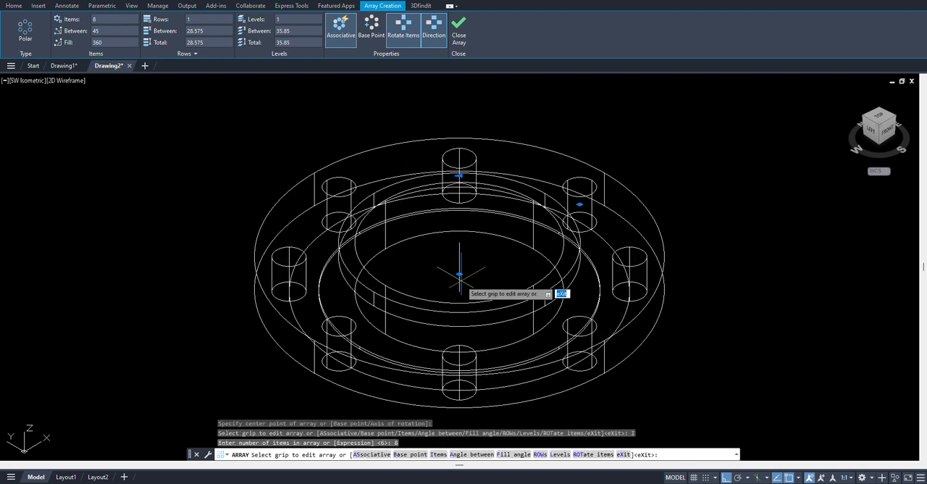
{"action": "key", "text": "Return"}
Explode the polar array of cylinders into separate solids
{"action": "type", "text": "x"}
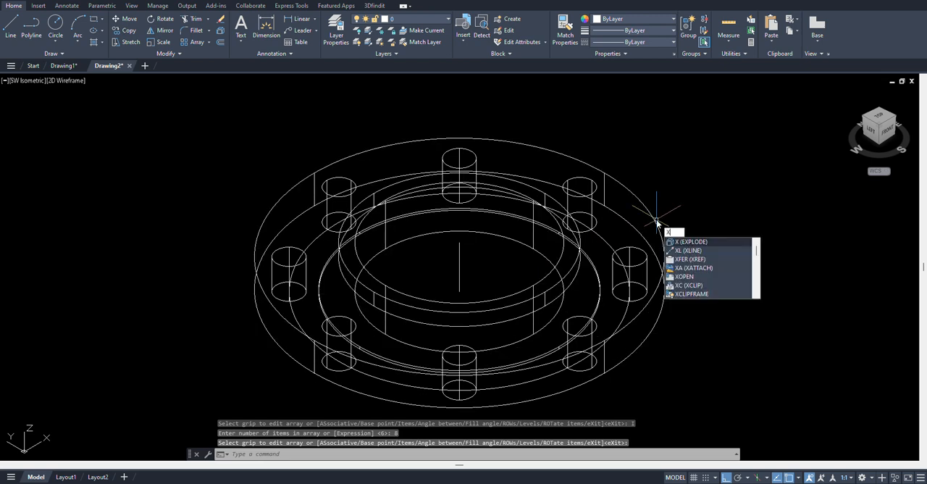
{"action": "key", "text": "Return"}
{"action": "left_click", "coordinate": [637, 248]}
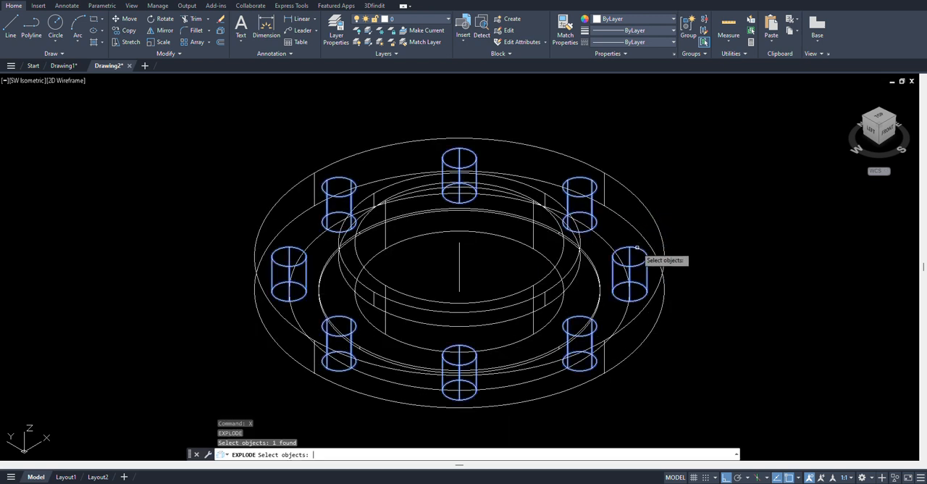
{"action": "key", "text": "Return"}
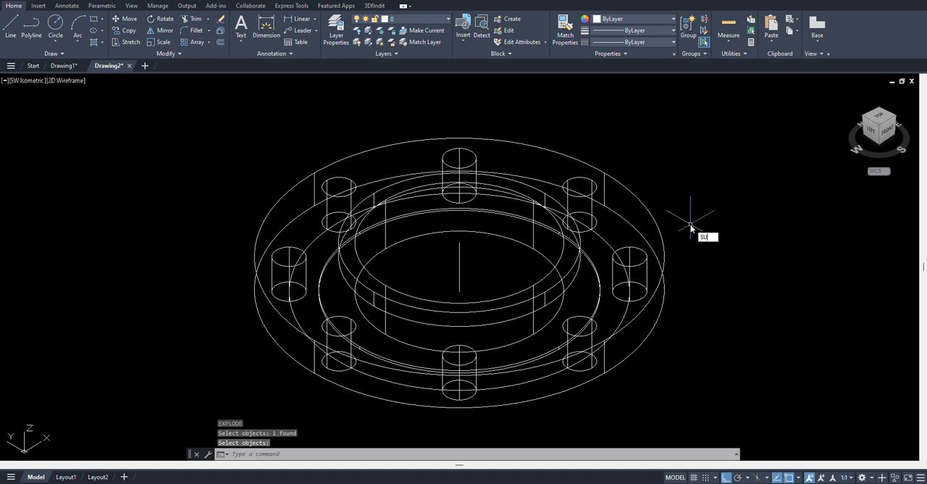
Subtract the eight cylinders from the revolved ring body to cut the bolt holes
{"action": "key", "text": "Return"}
{"action": "left_click", "coordinate": [693, 221]}
{"action": "left_click", "coordinate": [631, 201]}
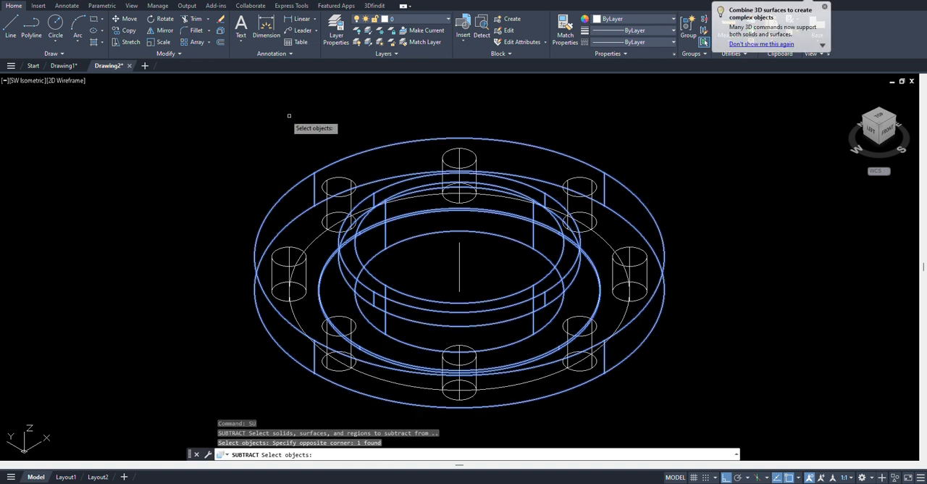
{"action": "key", "text": "Return"}
{"action": "left_click", "coordinate": [187, 102]}
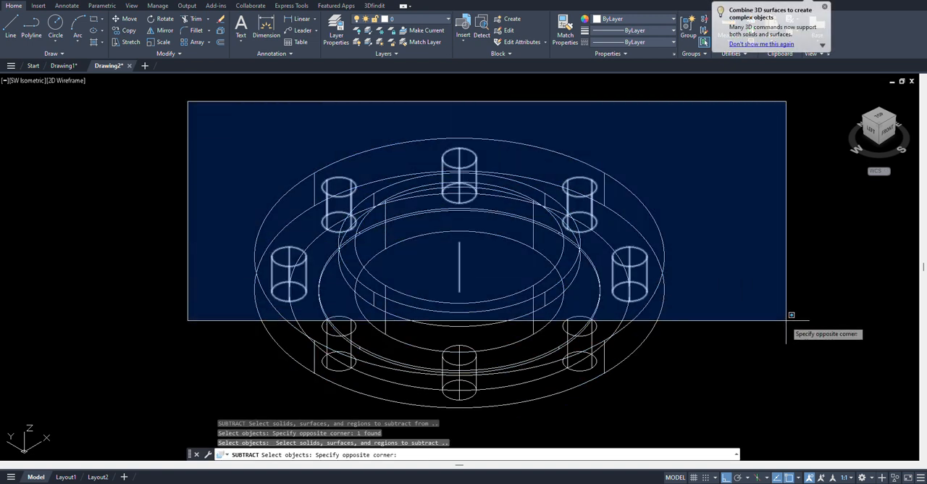
{"action": "left_click", "coordinate": [740, 403]}
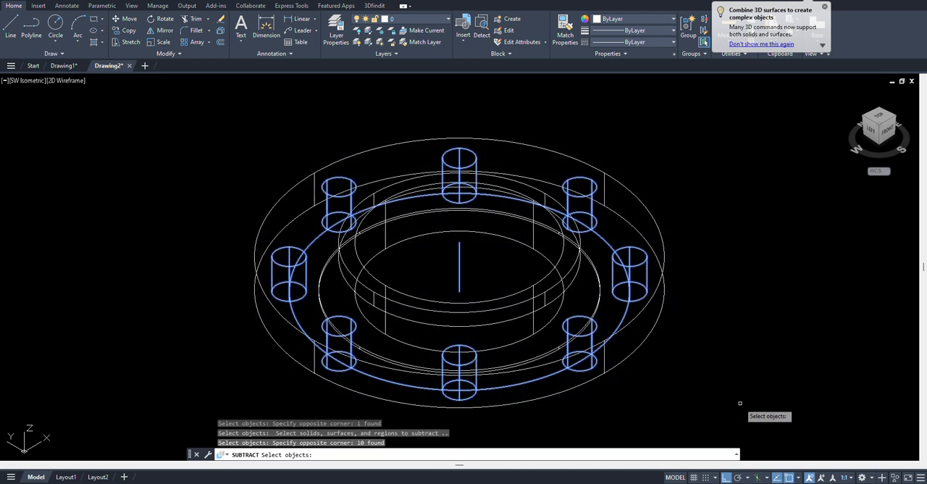
Erase the 190.5-diameter construction circle and the vertical centre line
{"action": "left_click", "coordinate": [622, 317]}
{"action": "left_click", "coordinate": [618, 322]}
{"action": "type", "text": "e"}
{"action": "key", "text": "Return"}
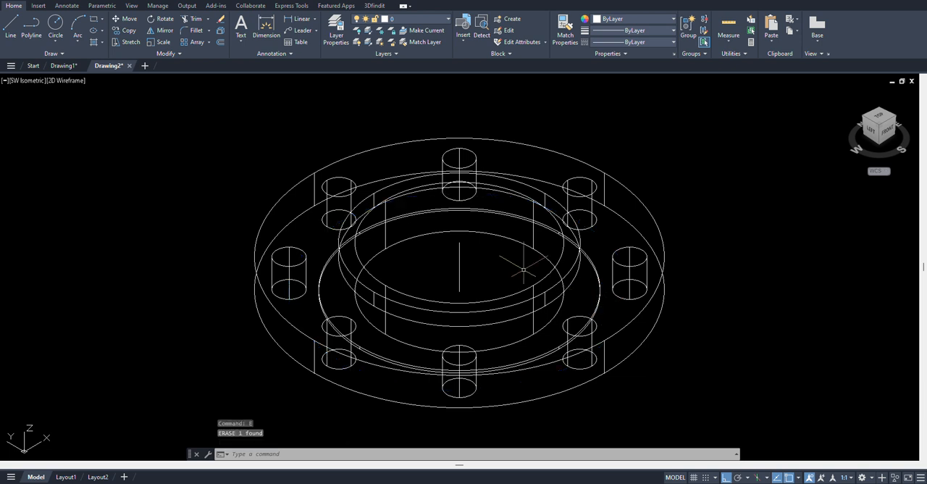
{"action": "left_click", "coordinate": [479, 261]}
{"action": "left_click", "coordinate": [436, 247]}
{"action": "key", "text": "Return"}
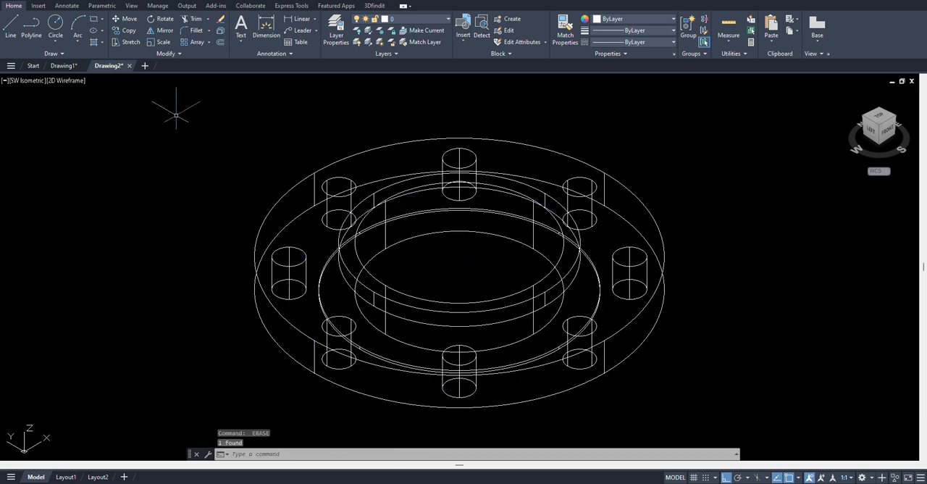
Display the flange in the Realistic visual style and inspect it from another side
{"action": "left_click", "coordinate": [71, 81]}
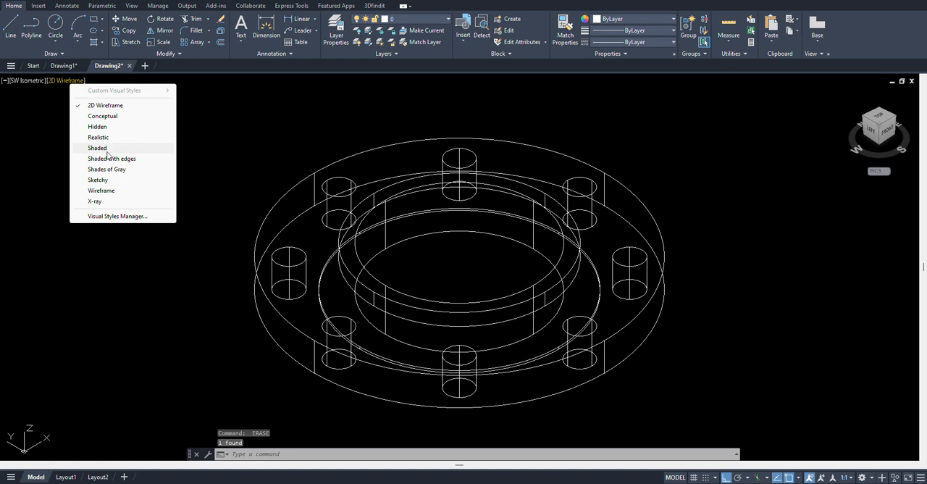
{"action": "left_click", "coordinate": [97, 137]}
{"action": "middle_click", "coordinate": [759, 170]}
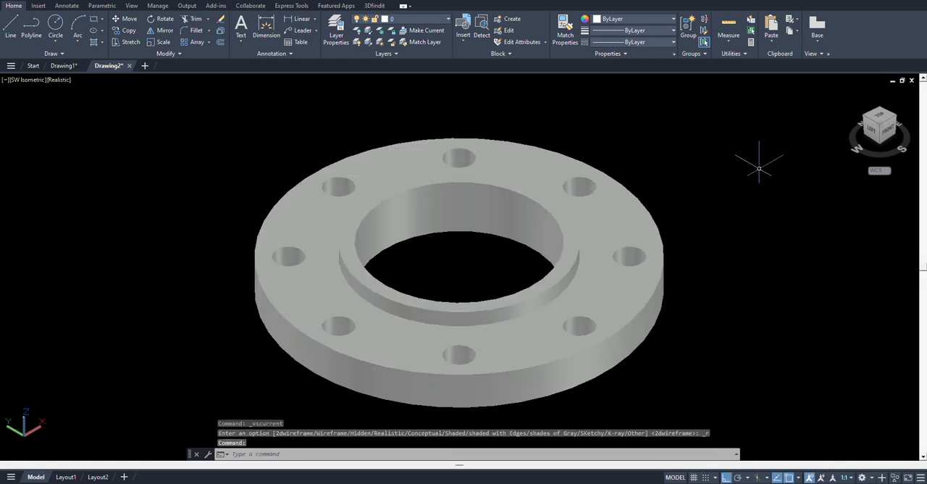
{"action": "middle_click", "coordinate": [760, 170]}
{"action": "middle_click_drag", "start_coordinate": [760, 170], "coordinate": [652, 224], "text": "shift"}
{"action": "middle_click", "coordinate": [724, 210]}
{"action": "middle_click", "coordinate": [724, 210]}
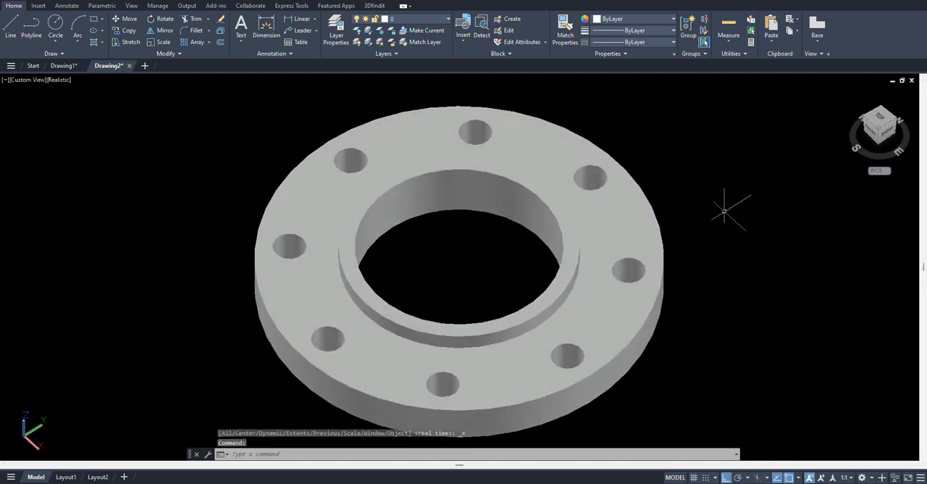